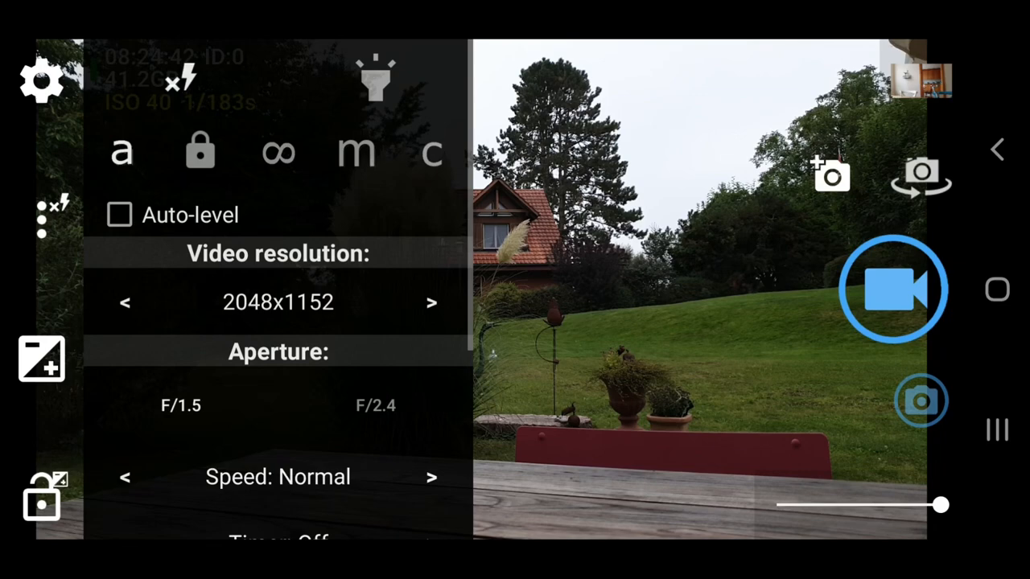
- Cycle through the video resolution choices in the popup, then dismiss the quick settings panel
left_click(432, 302)
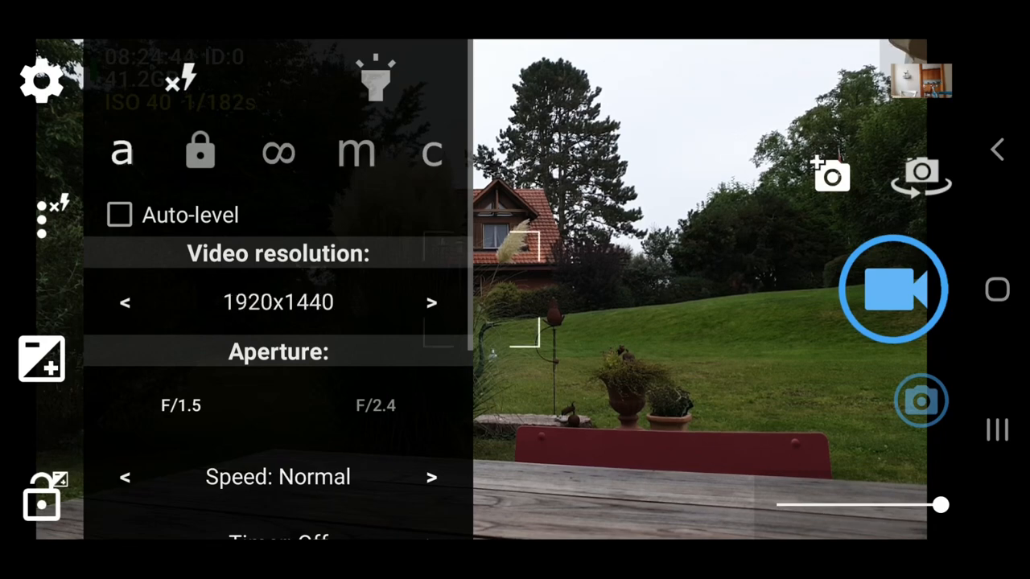
left_click(432, 302)
left_click(431, 303)
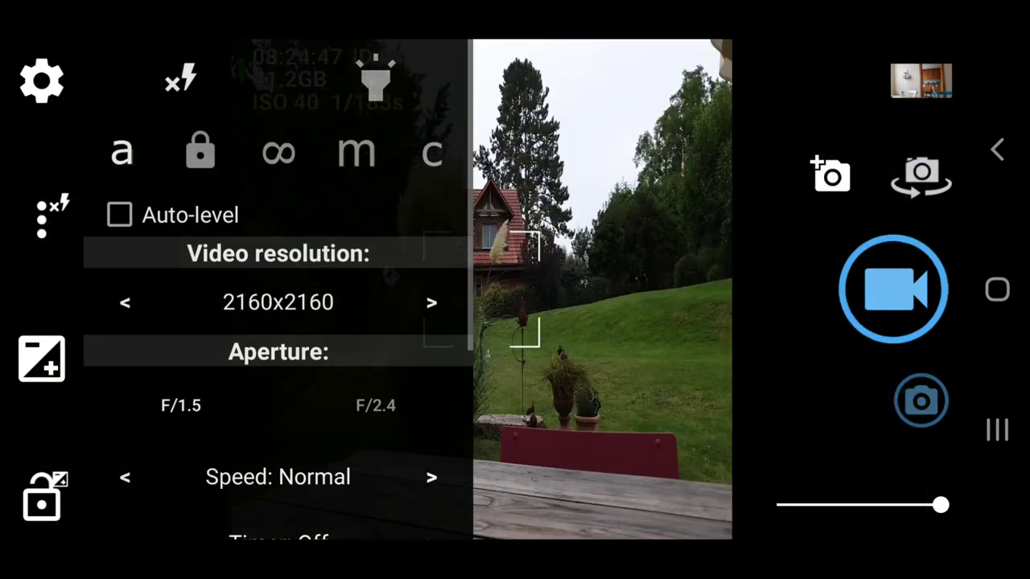
left_click(431, 303)
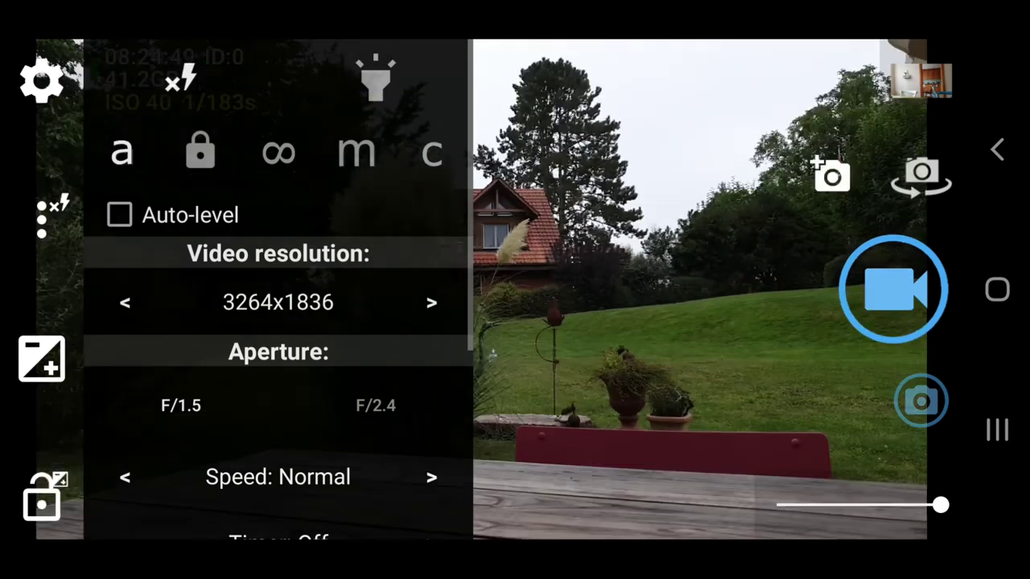
left_click(604, 322)
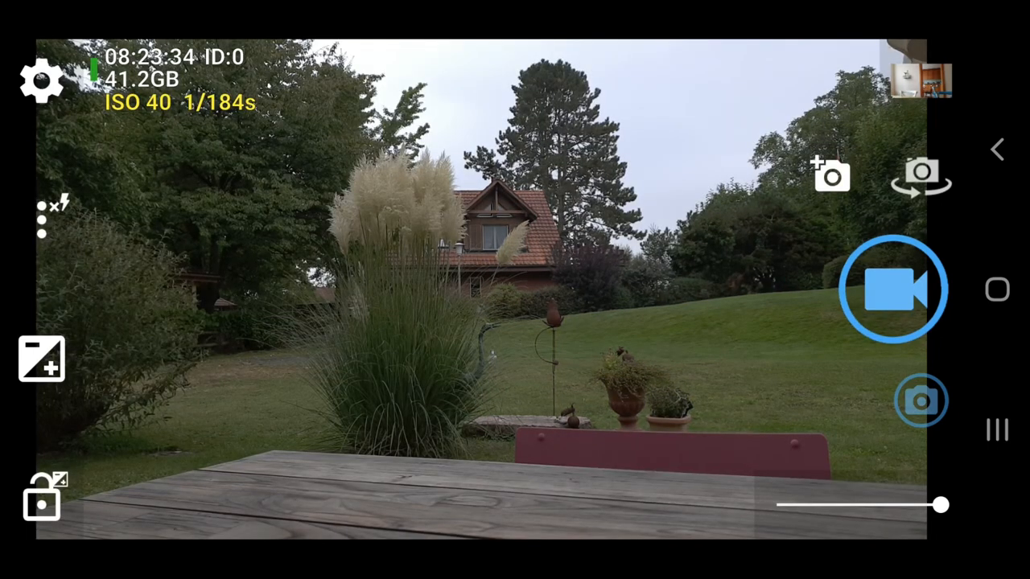
- In Settings > Video settings, choose the Default video picture profile
left_click(42, 79)
scroll(483, 322, "down", 5)
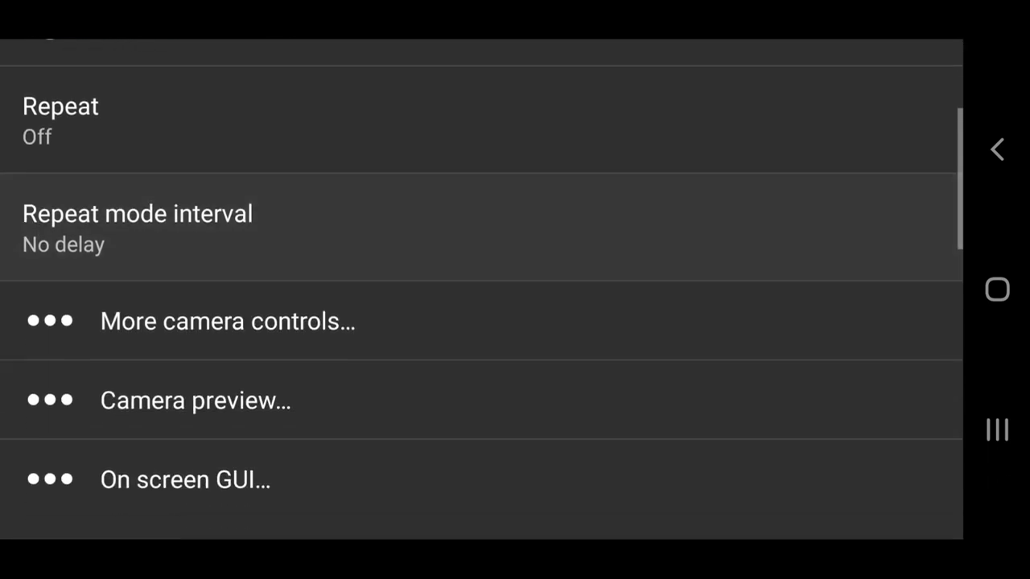
scroll(483, 322, "down", 5)
scroll(483, 322, "down", 3)
left_click(186, 330)
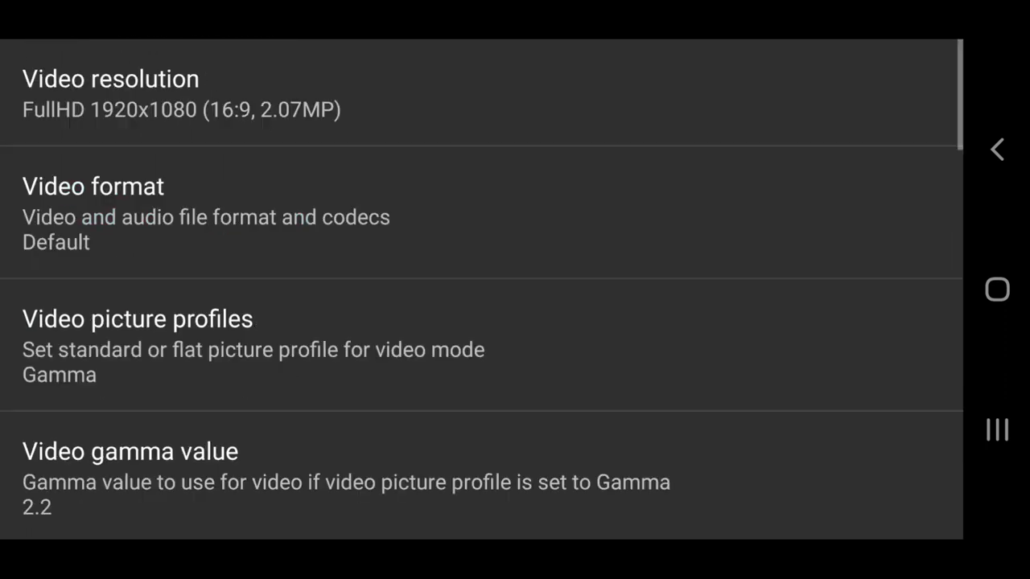
left_click(322, 345)
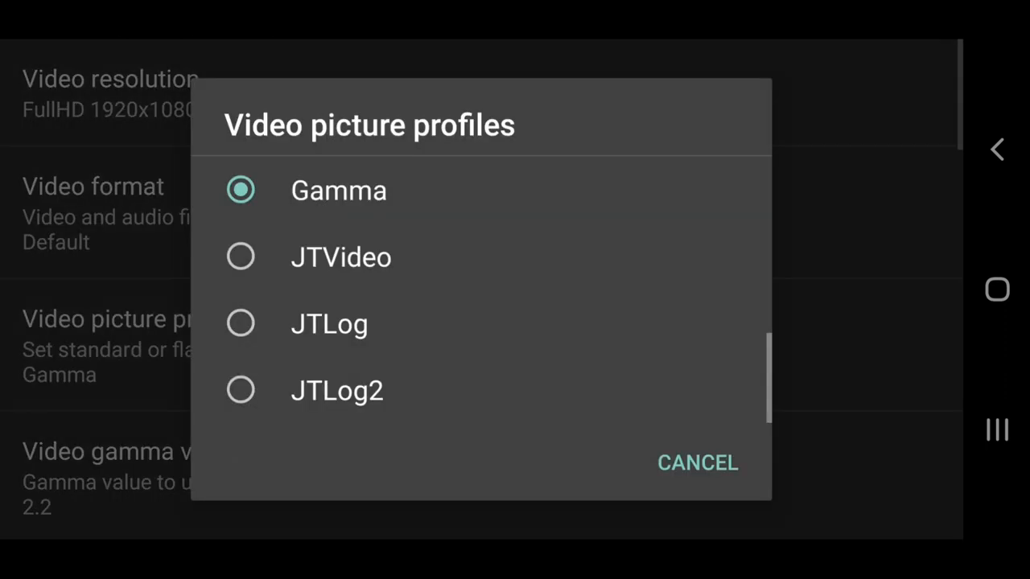
scroll(483, 290, "up", 5)
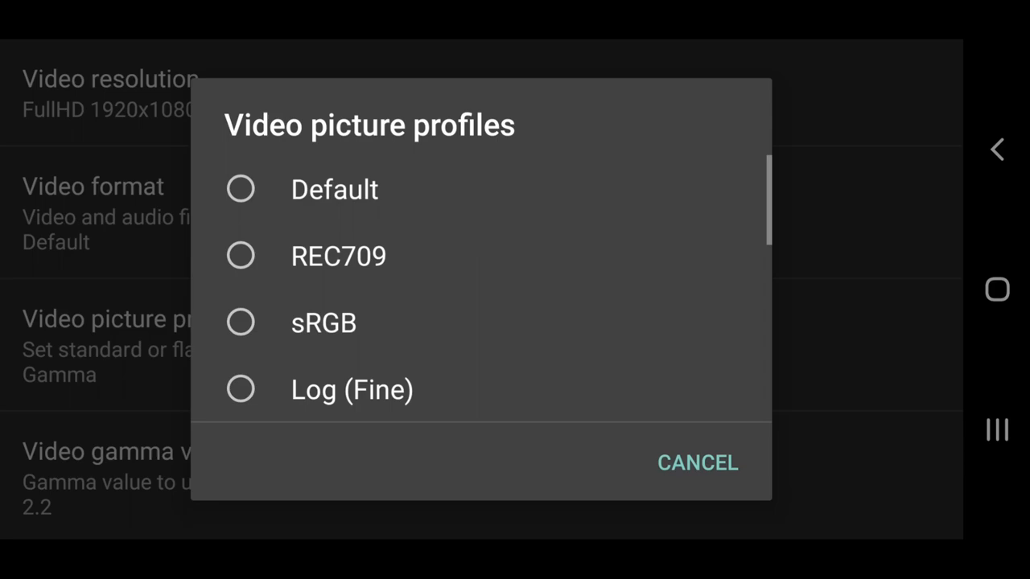
left_click(338, 190)
scroll(483, 289, "down", 10)
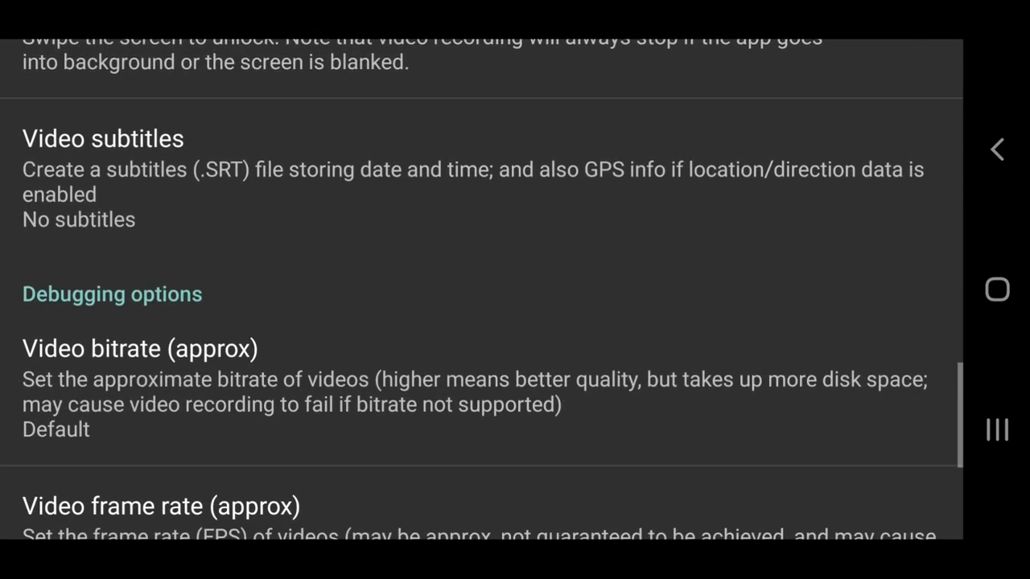
scroll(483, 290, "down", 3)
scroll(483, 289, "down", 3)
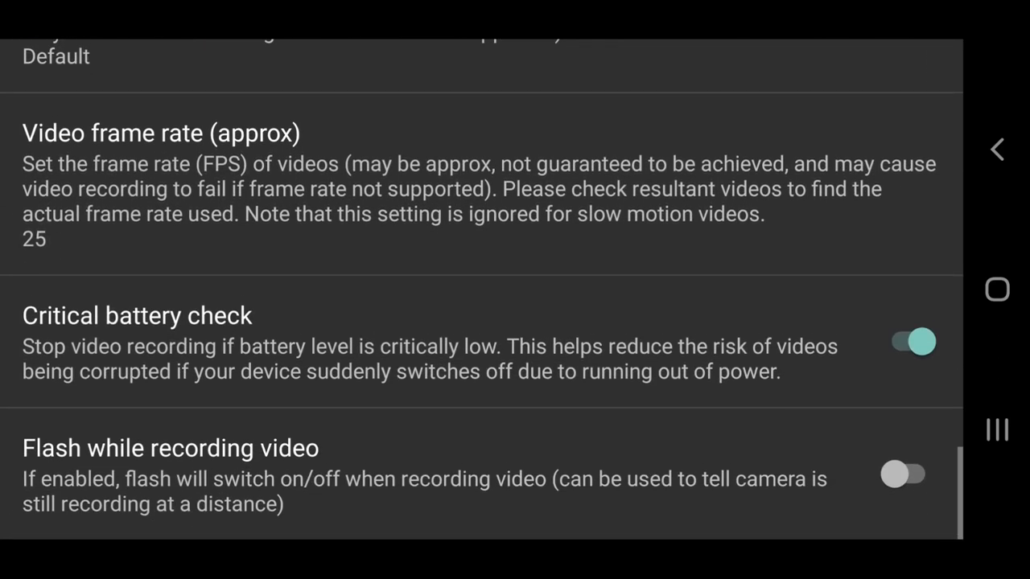
scroll(483, 289, "up", 3)
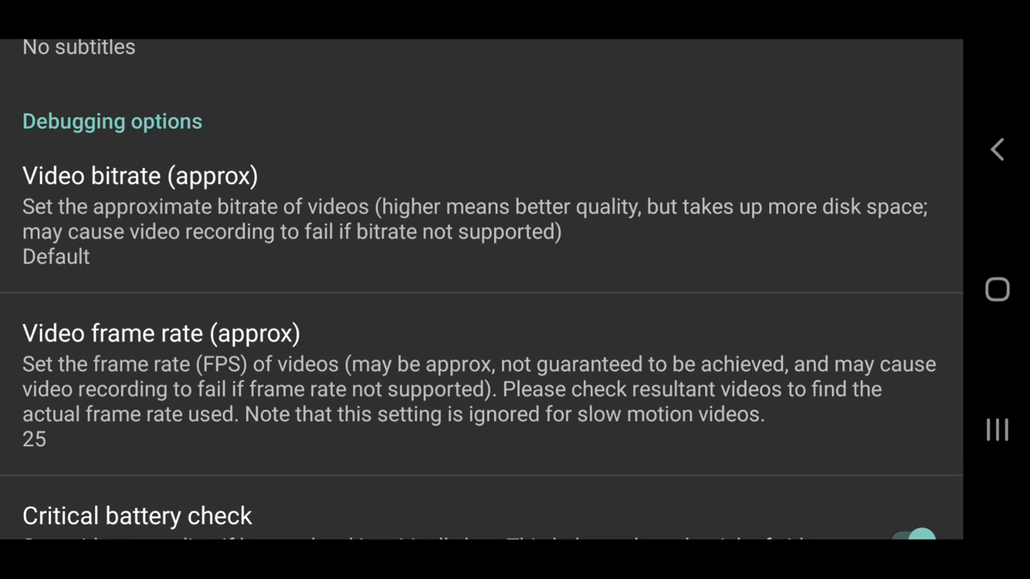
- Review the video bitrates without changing, then set the video frame rate to 24
left_click(322, 213)
scroll(483, 290, "down", 3)
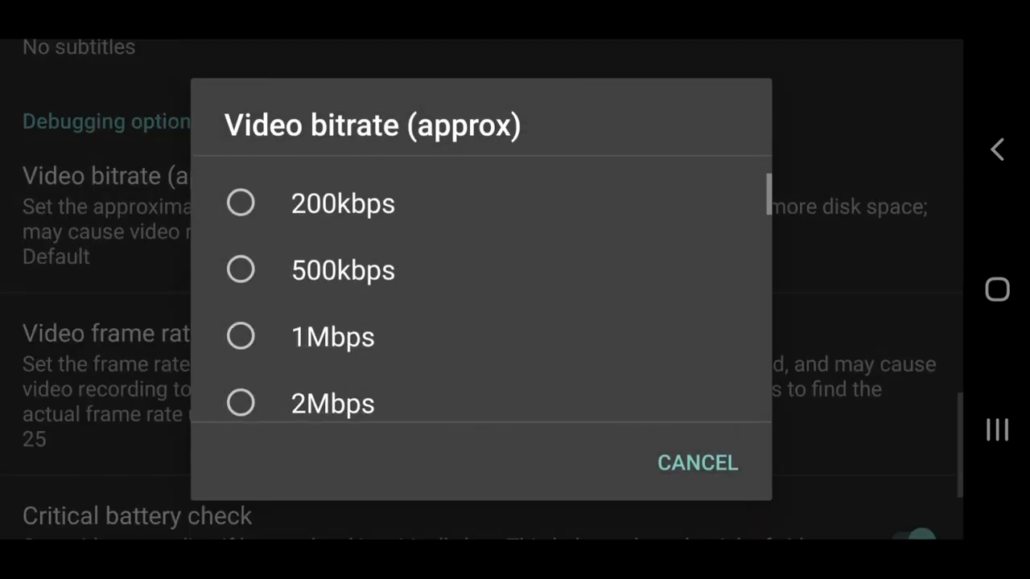
scroll(483, 290, "down", 3)
scroll(482, 290, "down", 3)
scroll(483, 290, "down", 3)
scroll(483, 289, "down", 3)
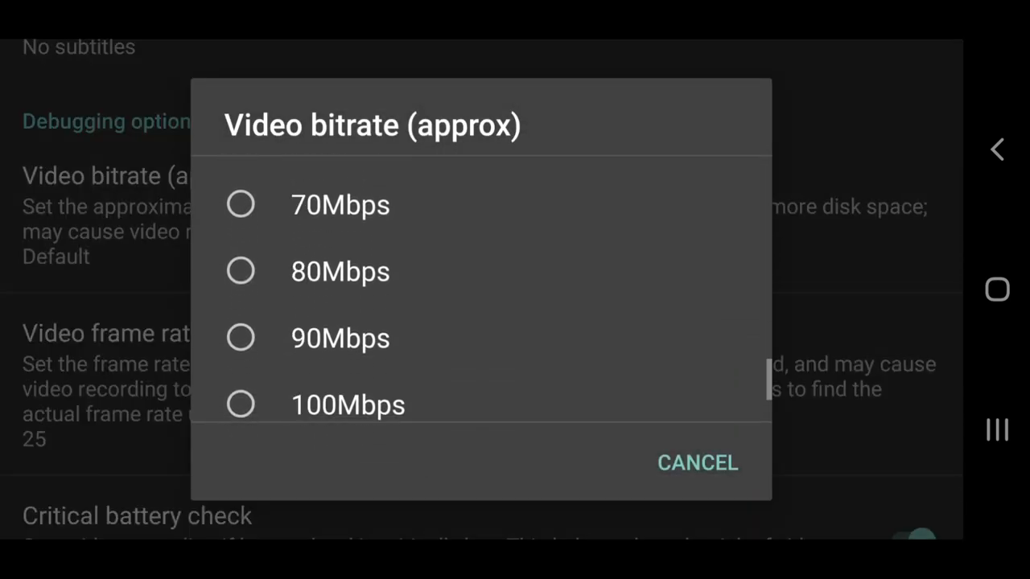
scroll(483, 290, "down", 2)
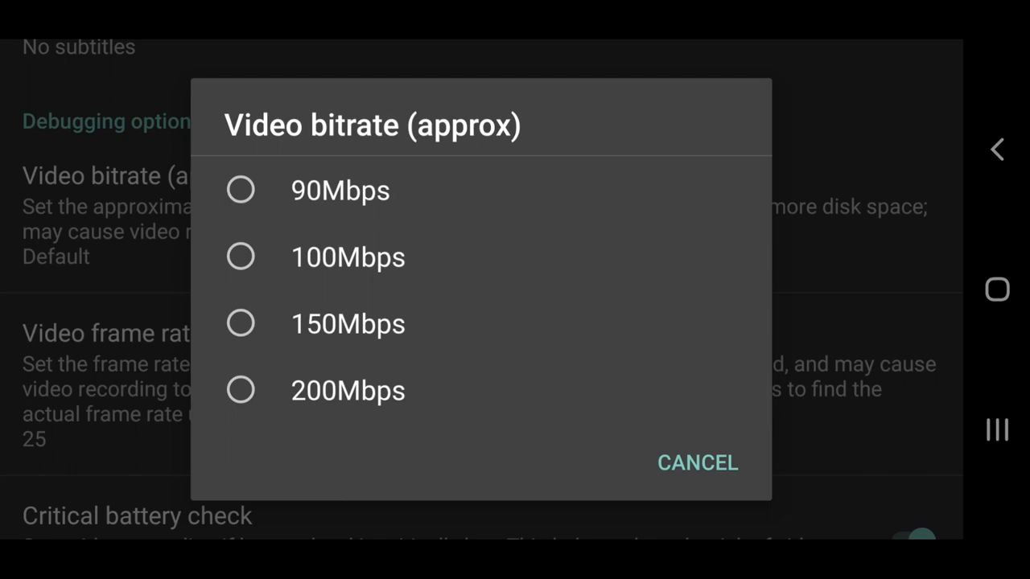
left_click(245, 390)
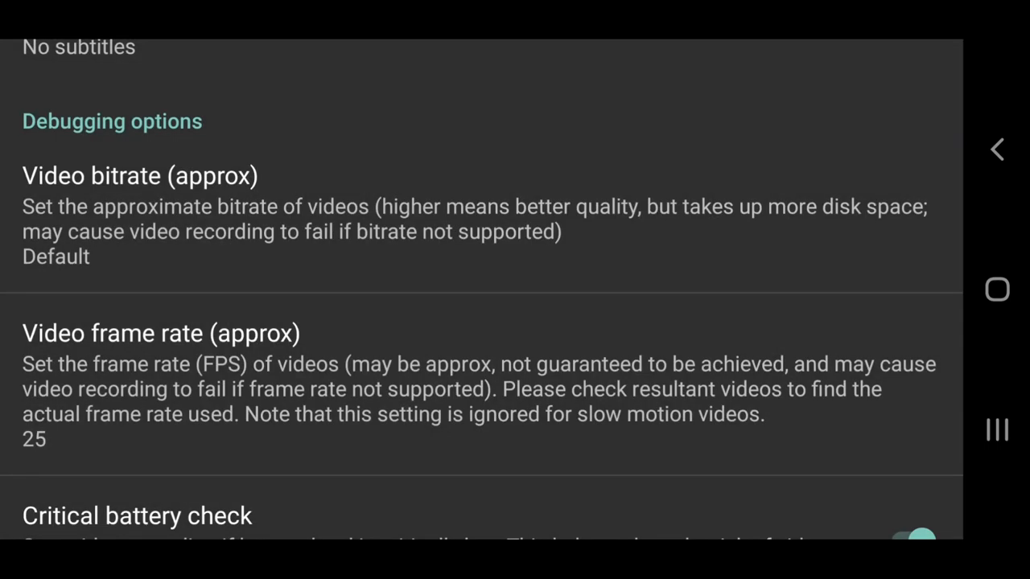
left_click(362, 386)
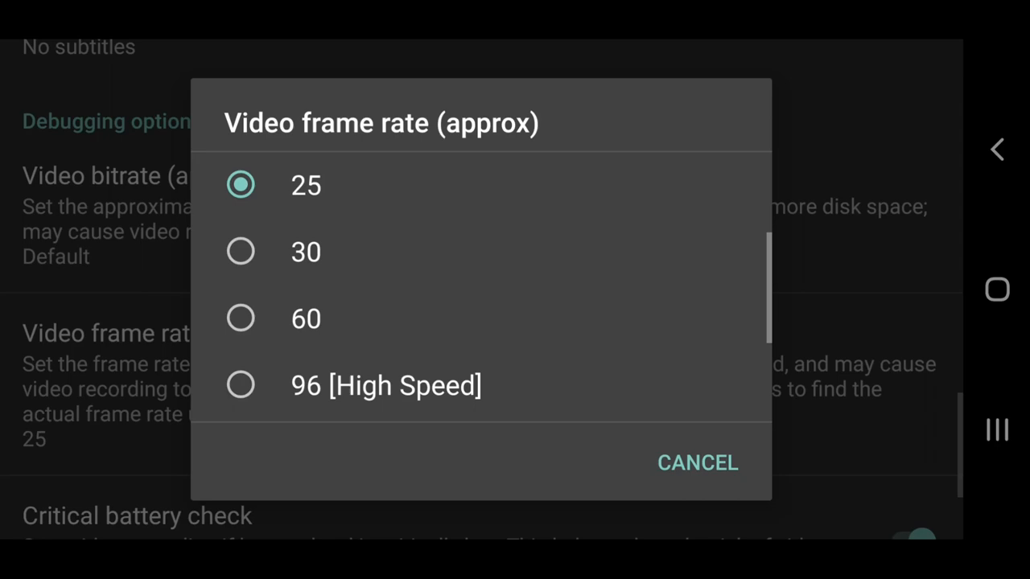
scroll(483, 290, "up", 2)
scroll(483, 289, "up", 2)
scroll(483, 290, "down", 2)
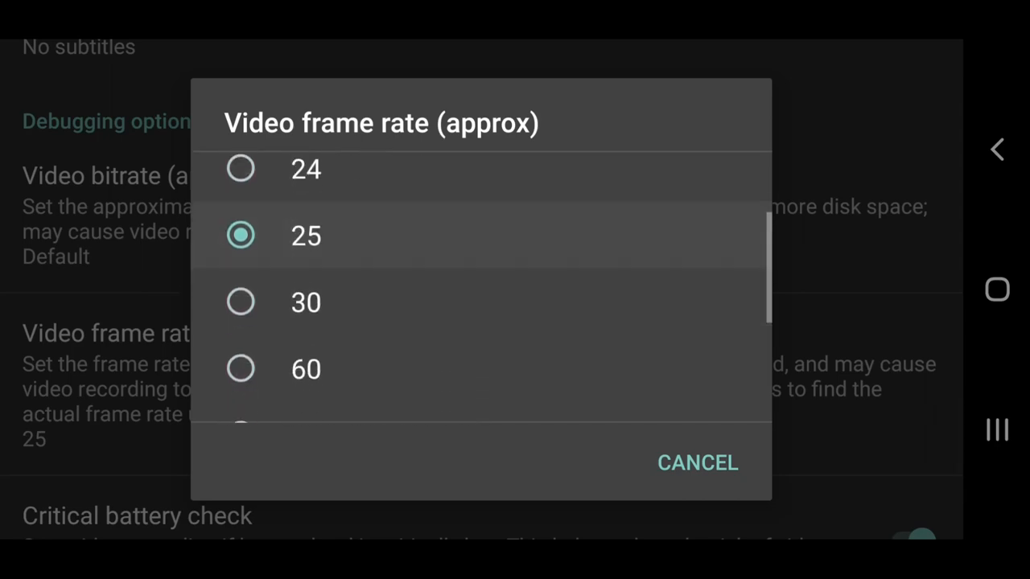
scroll(483, 290, "up", 2)
left_click(242, 262)
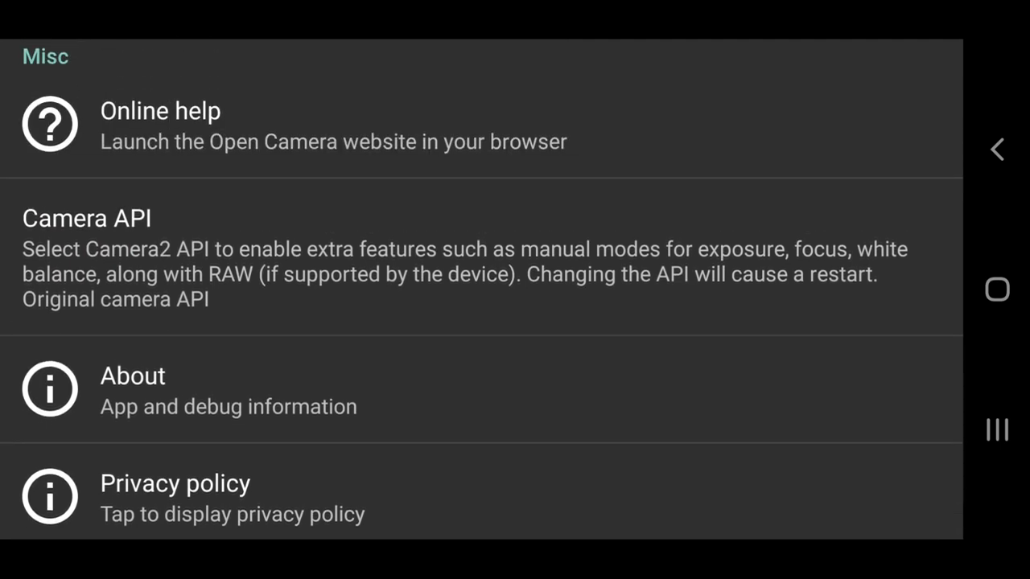
- In Misc settings, switch the camera API to Camera2 API
left_click(483, 257)
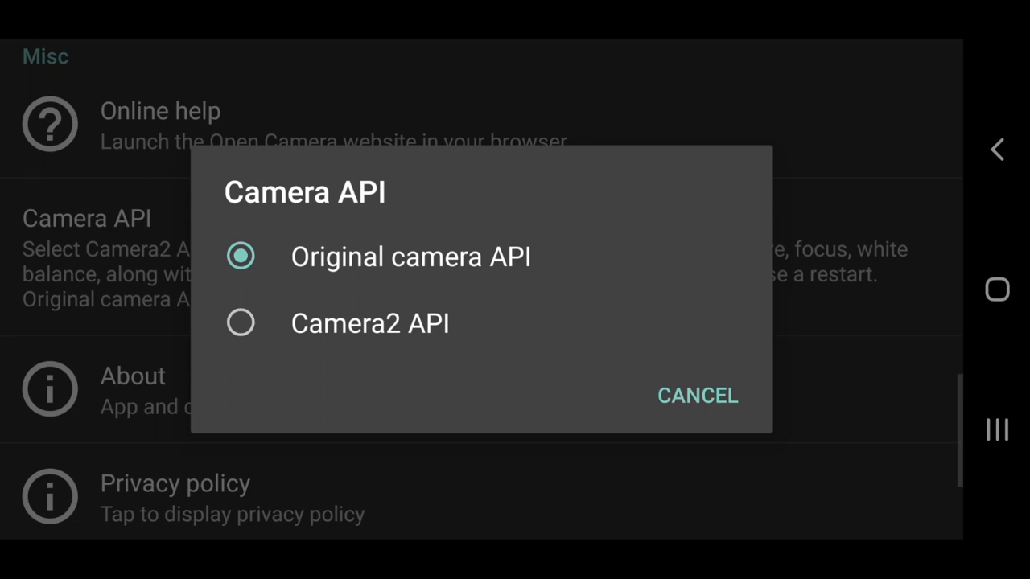
left_click(370, 323)
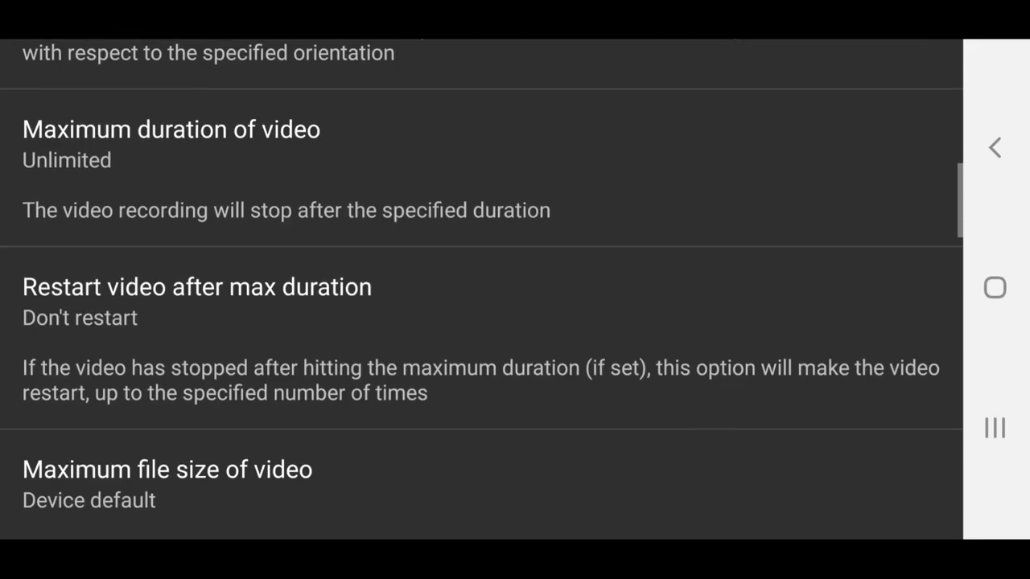
scroll(483, 322, "down", 2)
- Back out to the preview and set exposure to manual mode at ISO 40
left_click(996, 149)
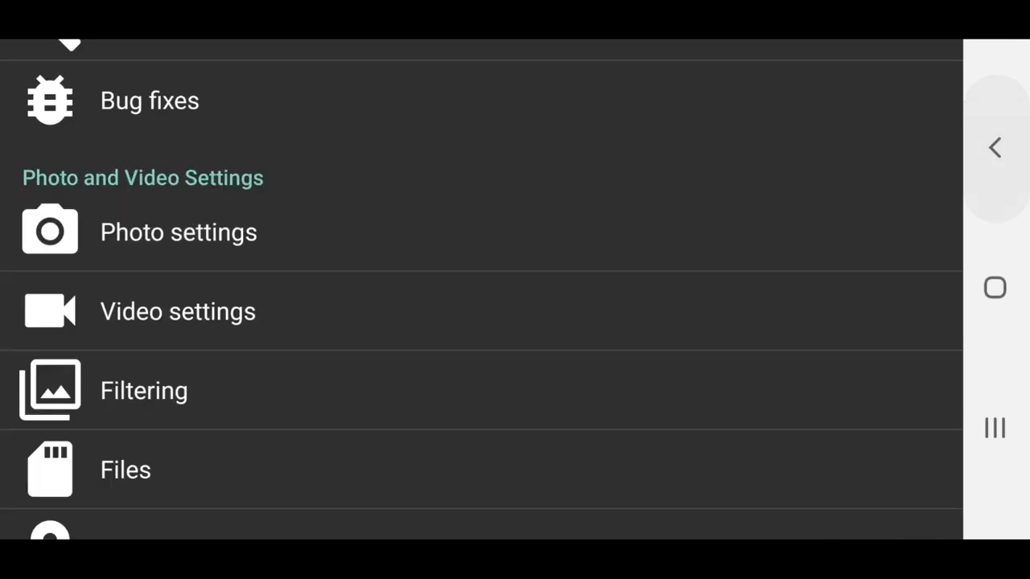
scroll(483, 322, "down", 5)
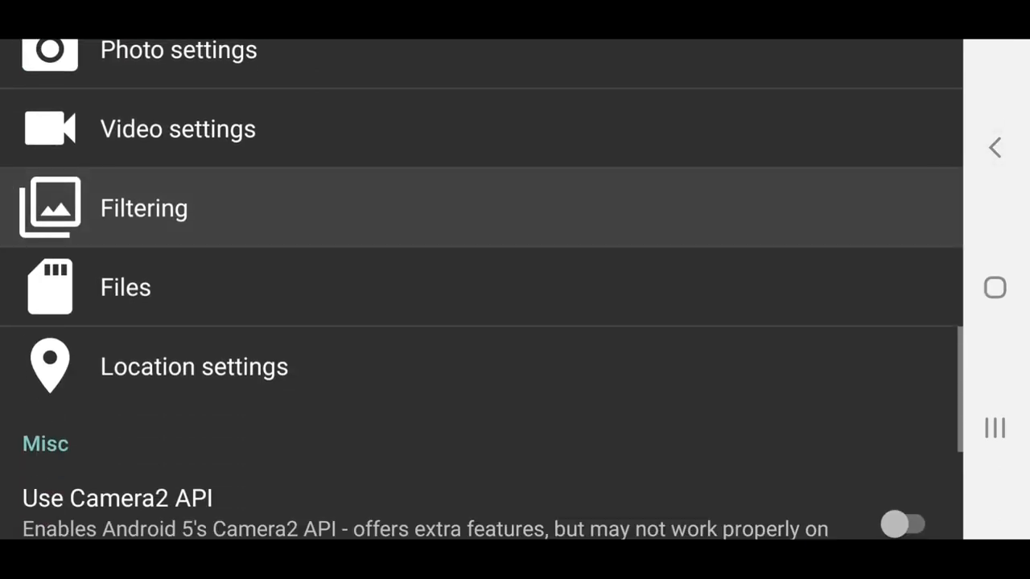
left_click(996, 149)
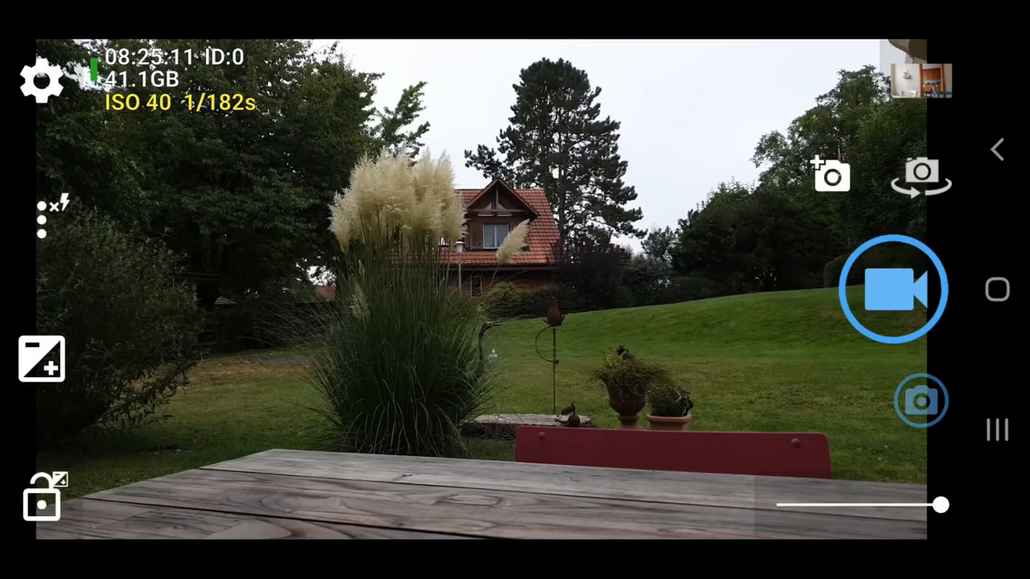
left_click(42, 359)
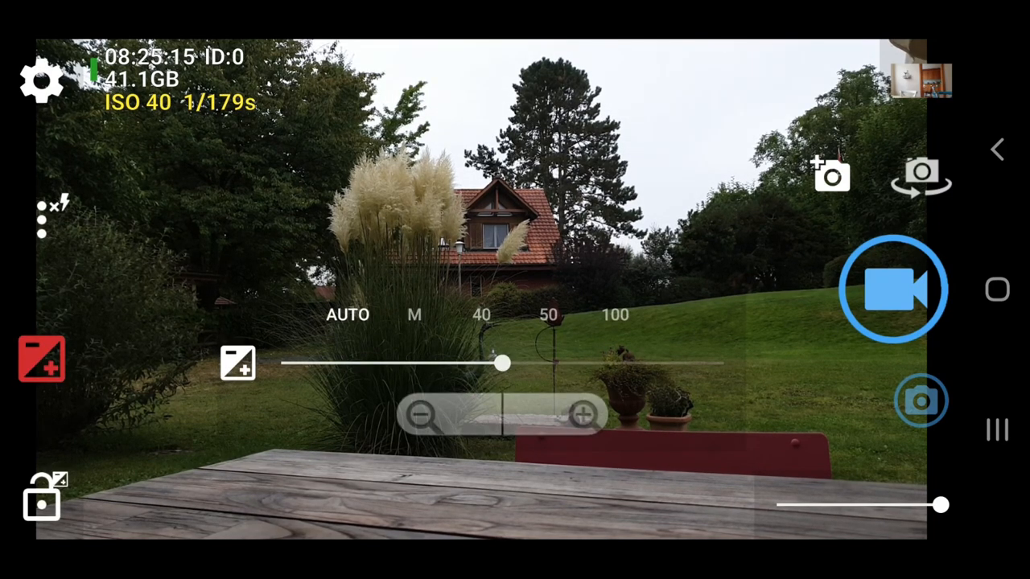
left_click(481, 315)
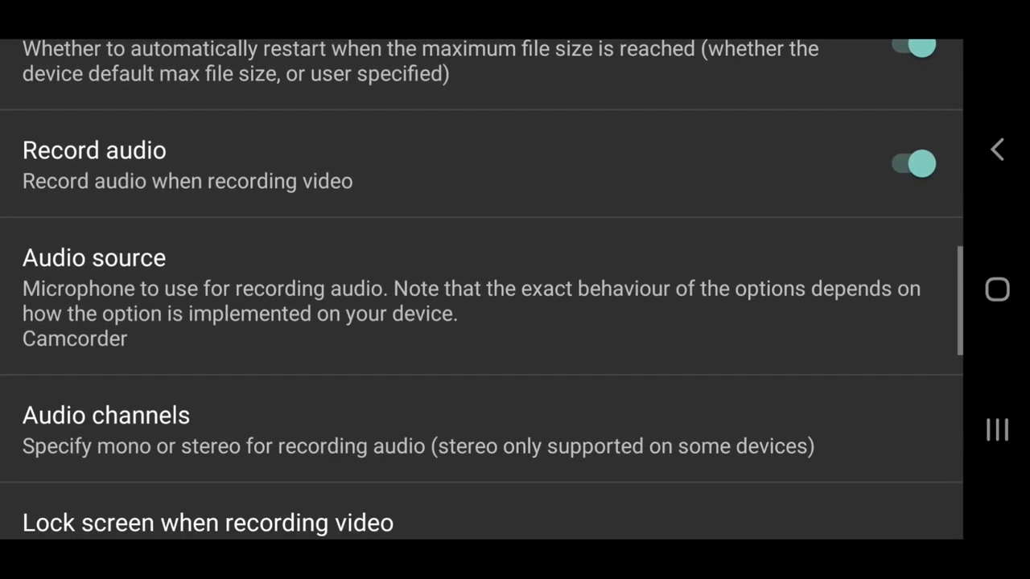
- Review the audio source and video picture profile choices, leaving Camcorder and Default
left_click(482, 129)
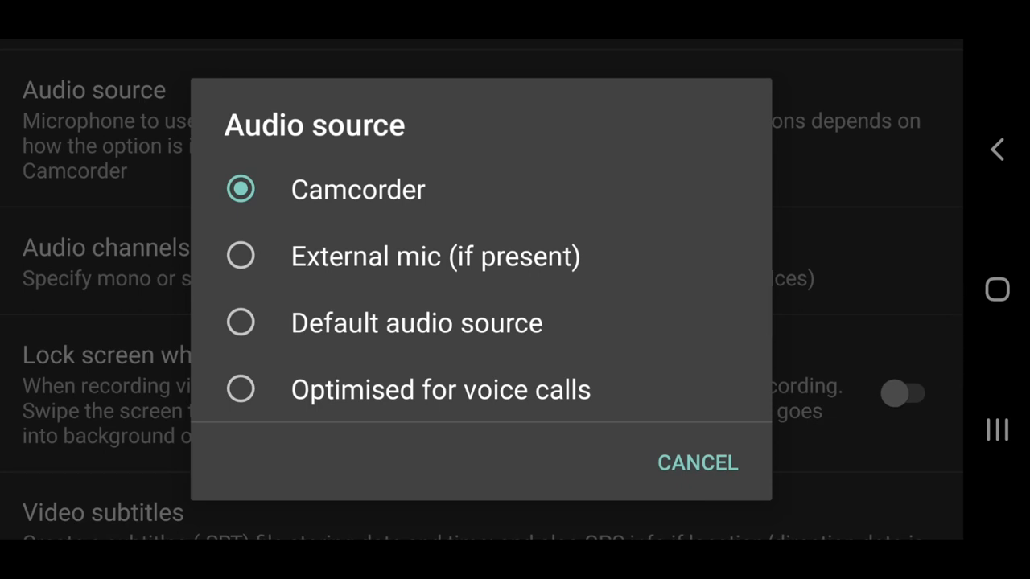
scroll(482, 290, "down", 2)
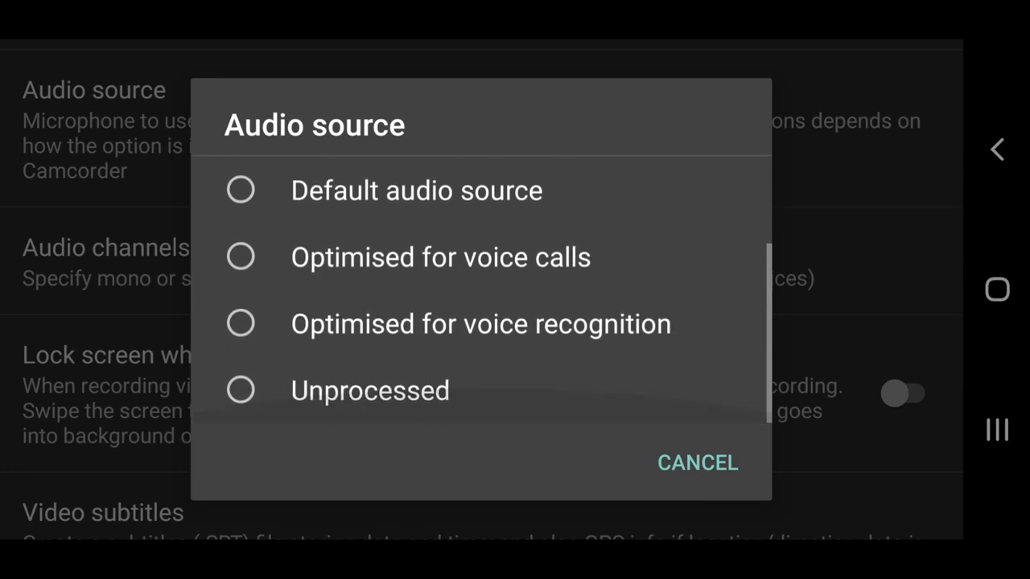
scroll(481, 289, "up", 2)
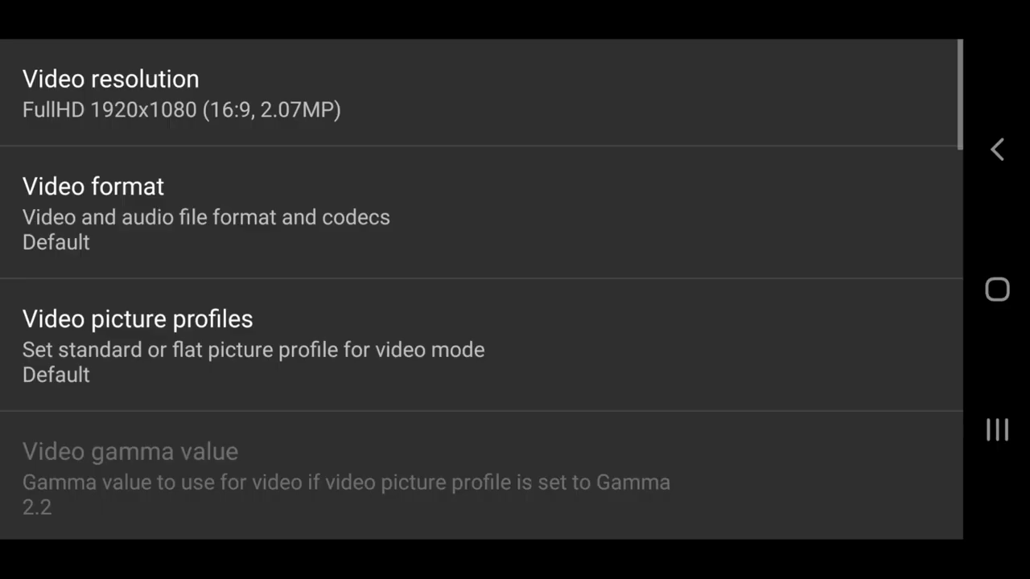
left_click(241, 347)
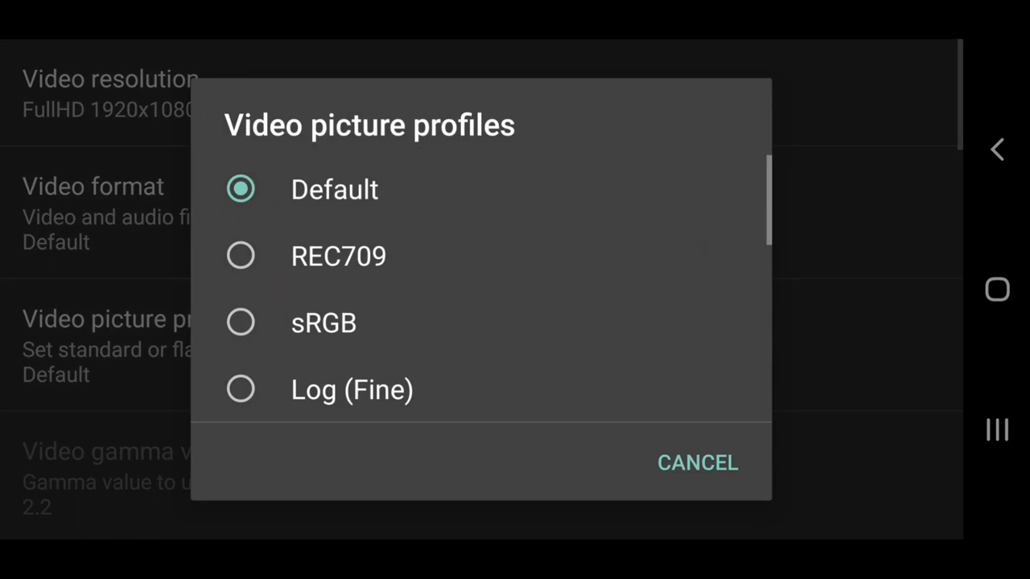
scroll(481, 290, "down", 8)
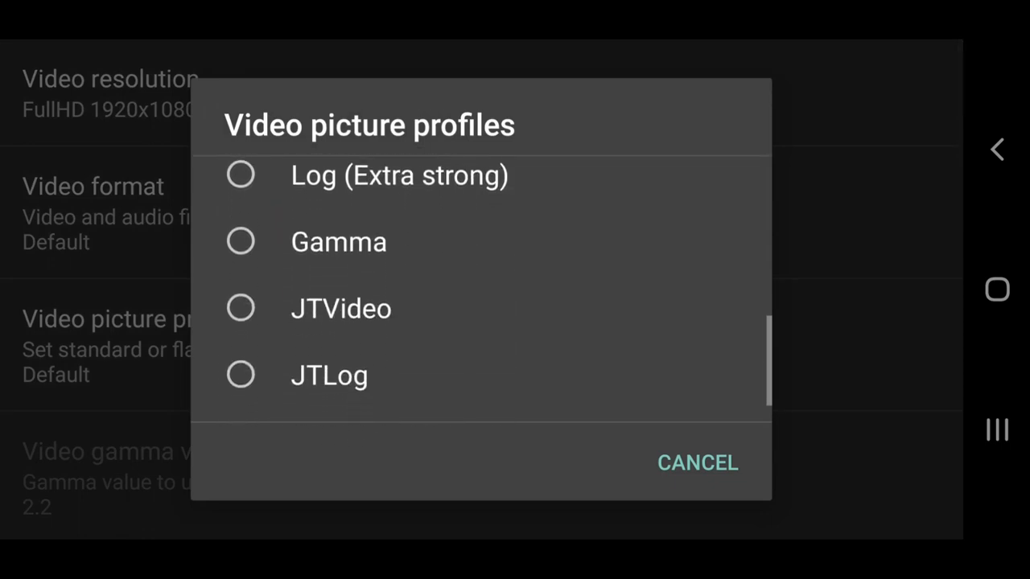
scroll(481, 290, "down", 2)
scroll(481, 290, "up", 10)
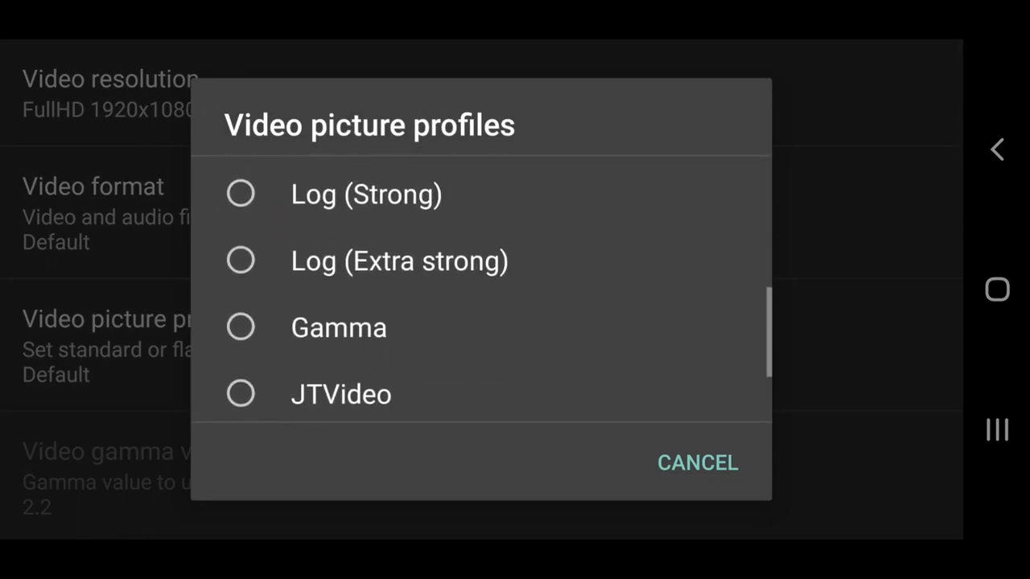
scroll(482, 289, "down", 1)
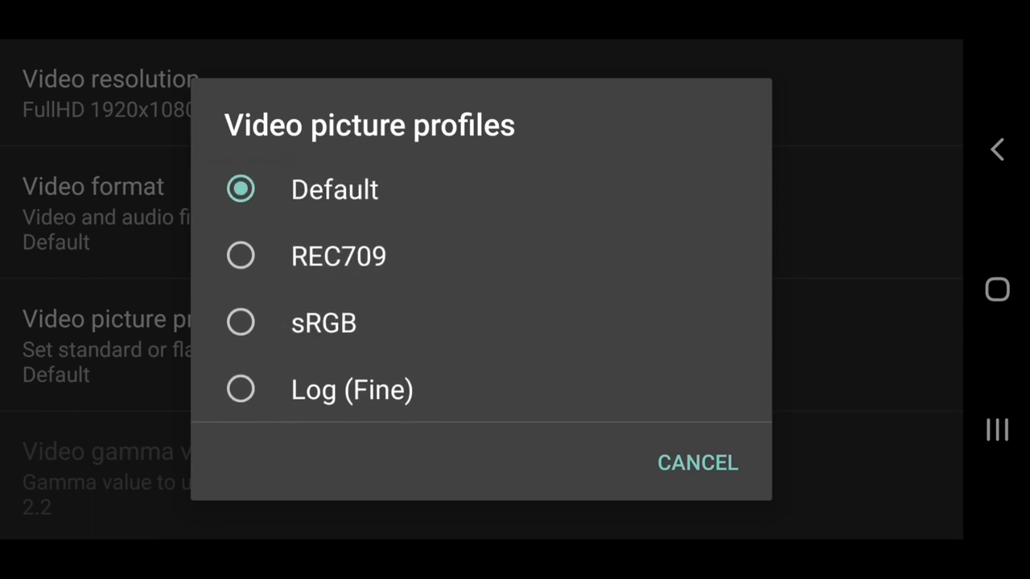
scroll(482, 290, "up", 5)
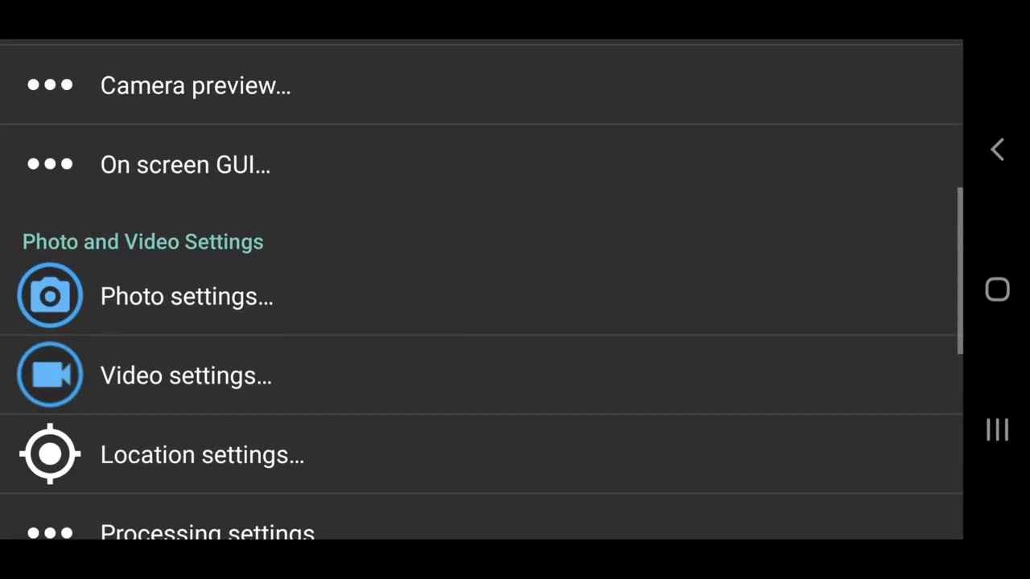
- Browse the photo settings, then focus the live view on the background house and show exposure compensation
left_click(185, 296)
scroll(481, 362, "down", 5)
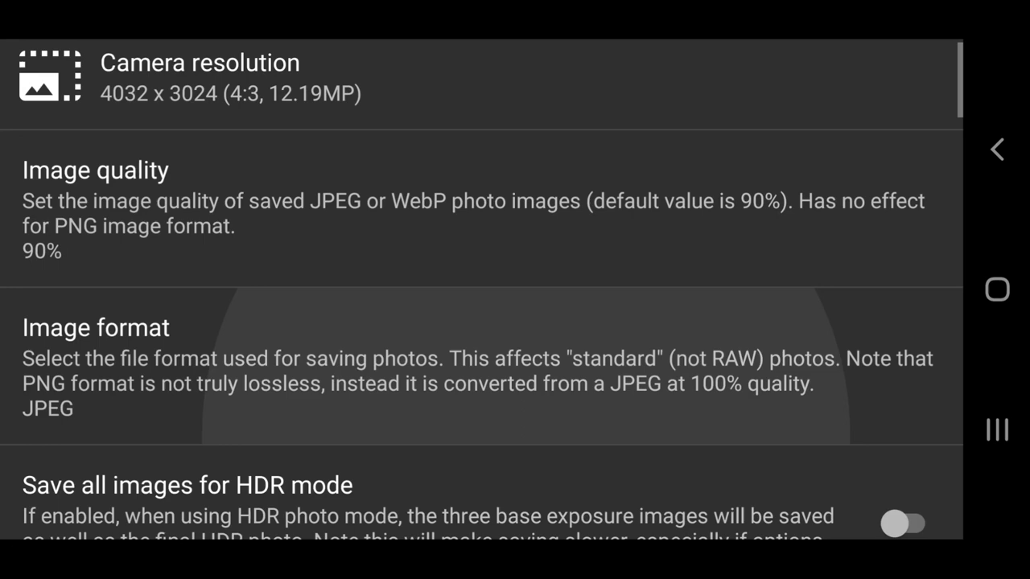
scroll(481, 321, "down", 5)
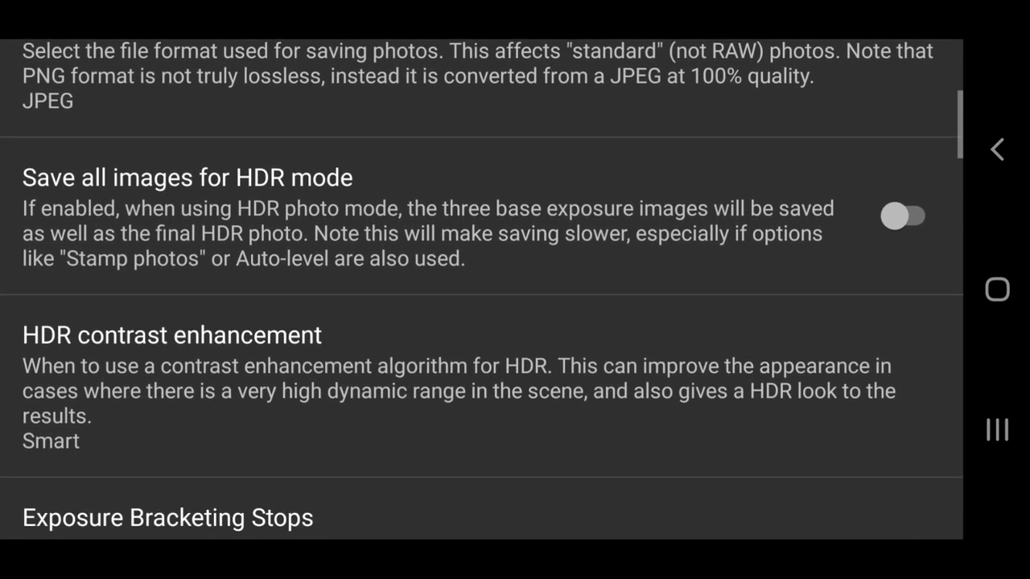
scroll(481, 322, "down", 3)
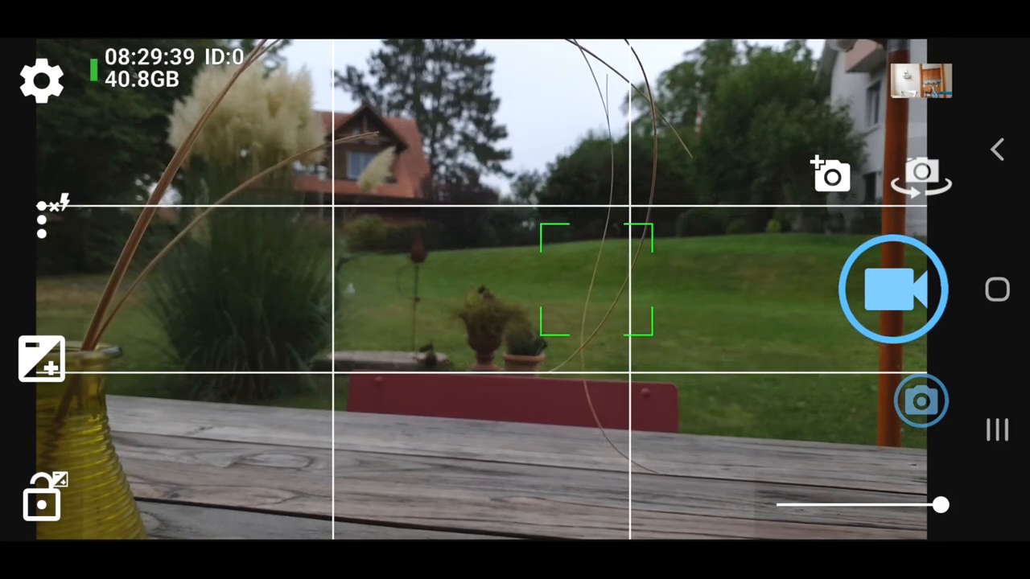
left_click(386, 161)
left_click(42, 358)
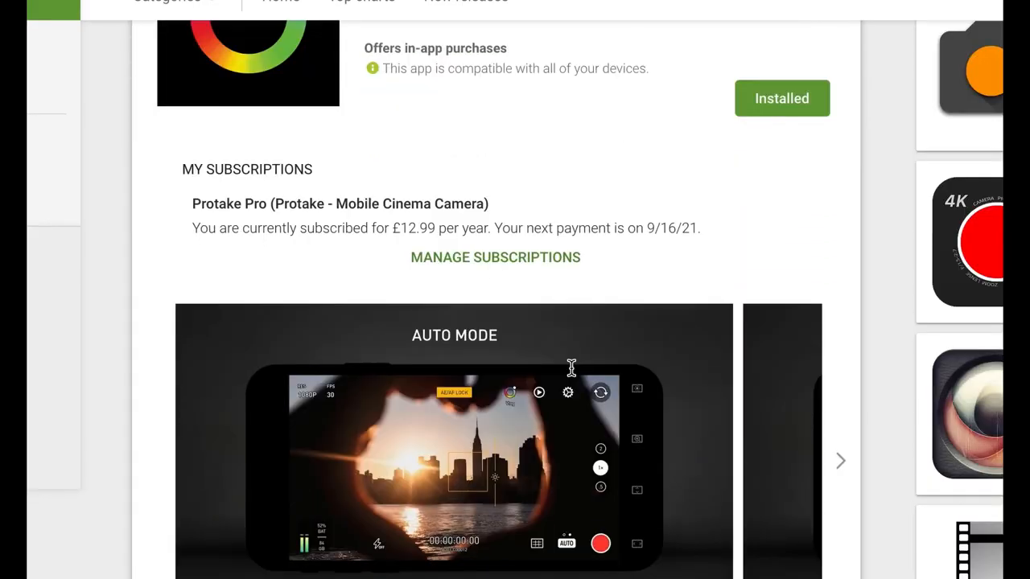
scroll(571, 367, "down", 3)
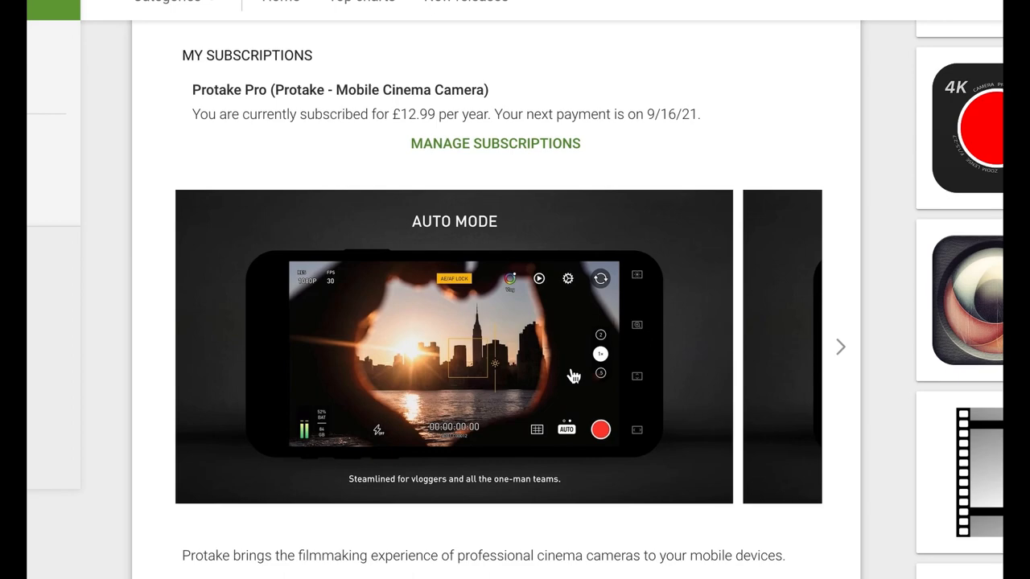
scroll(571, 375, "down", 3)
scroll(571, 376, "down", 3)
scroll(571, 376, "down", 4)
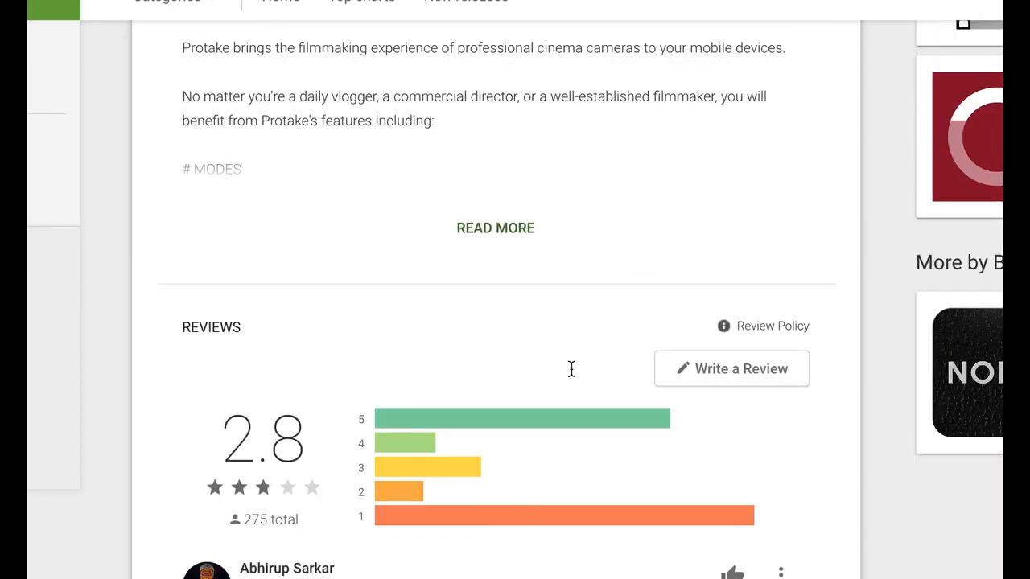
scroll(571, 369, "down", 5)
scroll(571, 369, "down", 2)
scroll(571, 369, "down", 2)
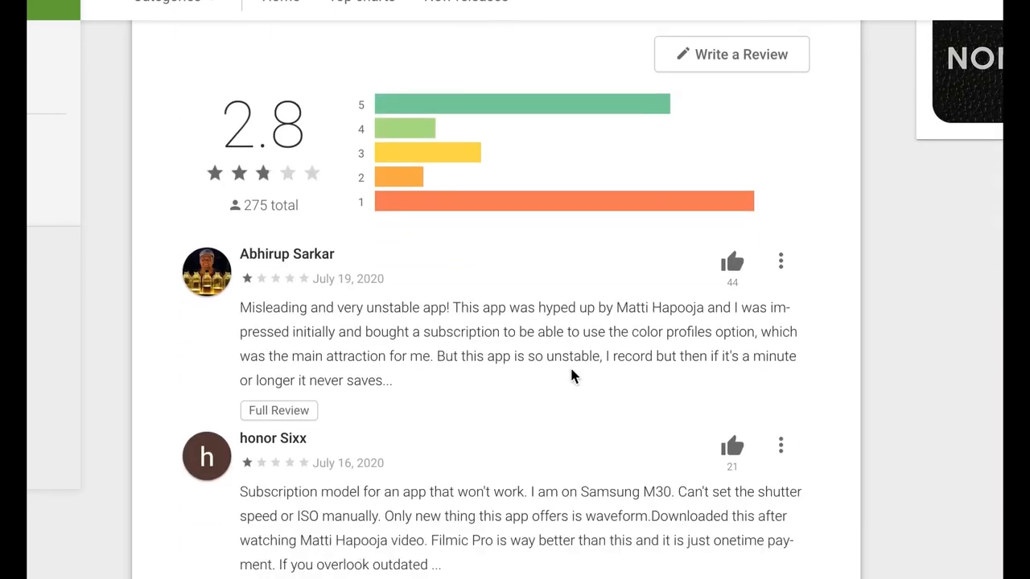
scroll(571, 376, "down", 2)
scroll(571, 376, "down", 2)
scroll(571, 376, "down", 2)
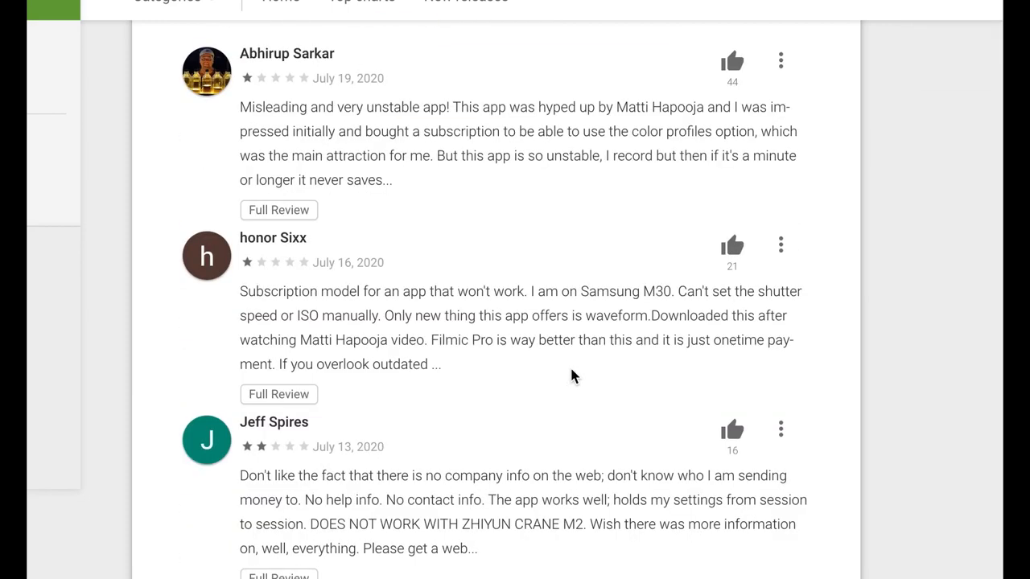
scroll(572, 376, "down", 1)
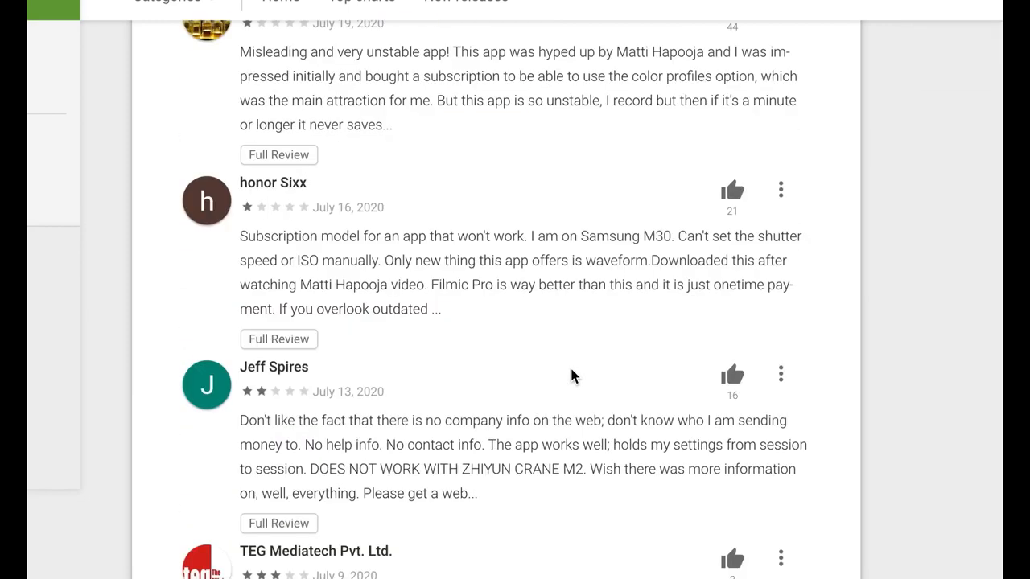
scroll(569, 366, "down", 2)
scroll(569, 365, "down", 2)
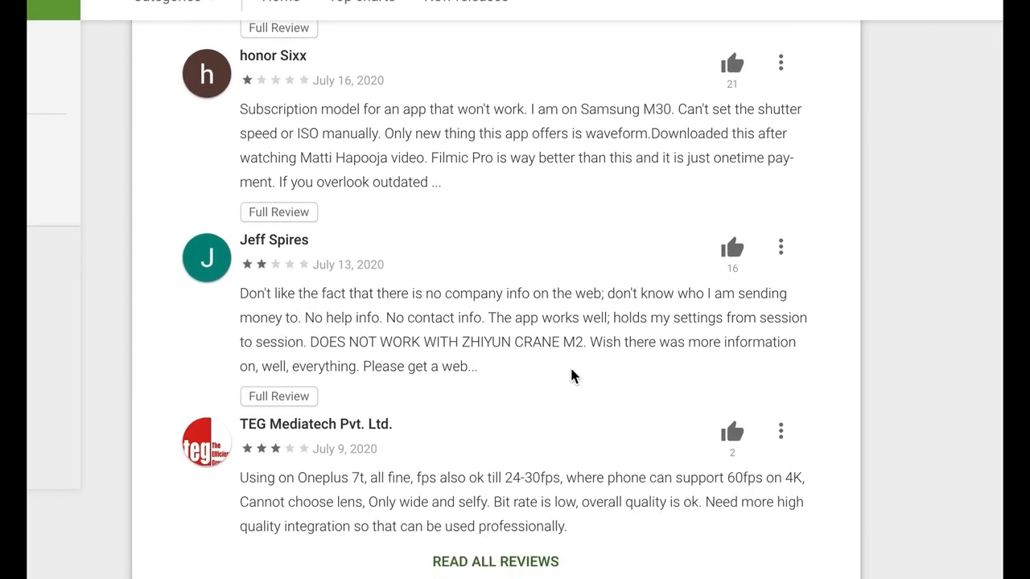
scroll(570, 365, "down", 1)
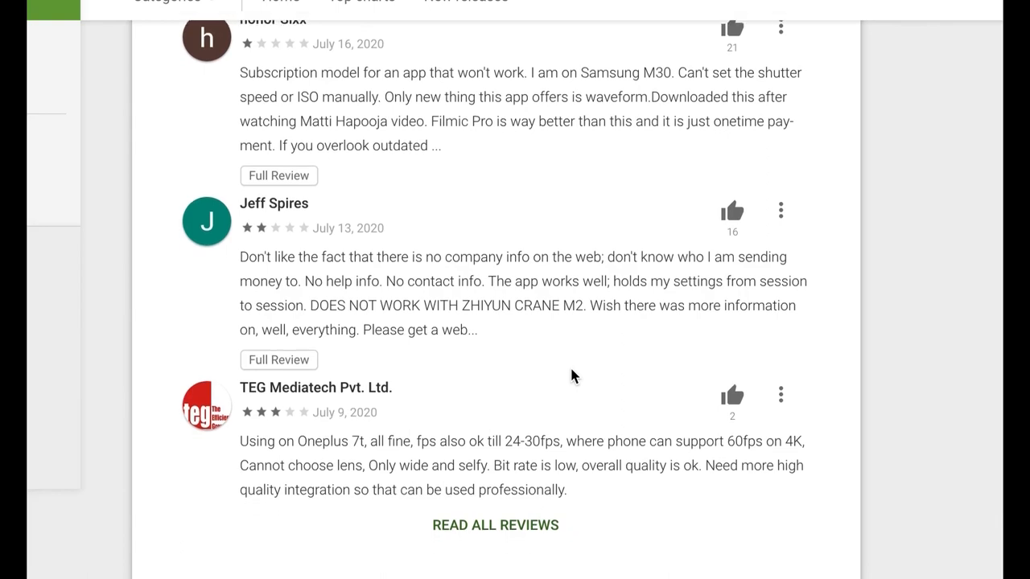
scroll(569, 365, "down", 2)
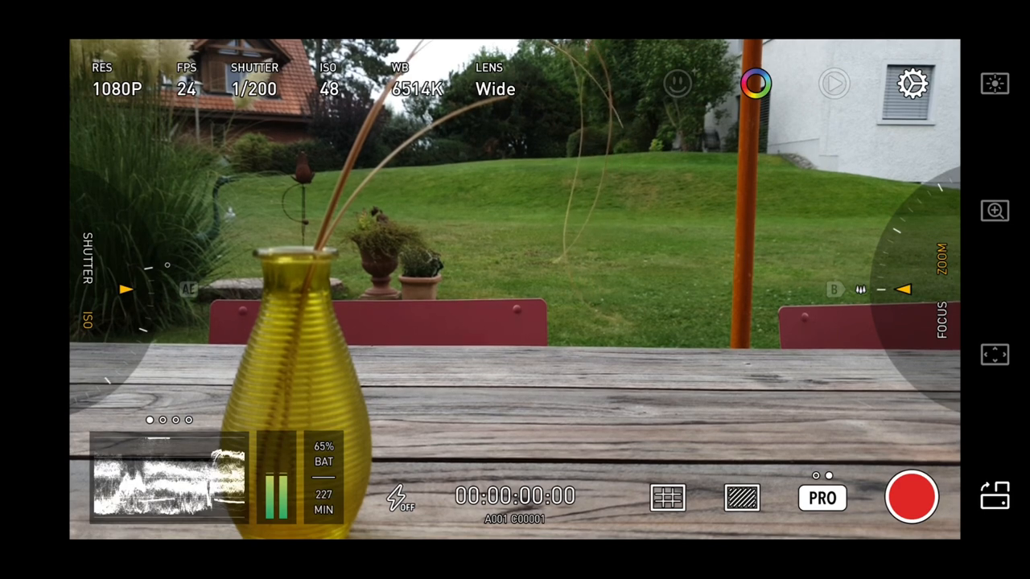
- Cycle the scope through RGB parade, histogram and RGB histogram, go to auto mode and pick 25 fps
left_click(169, 477)
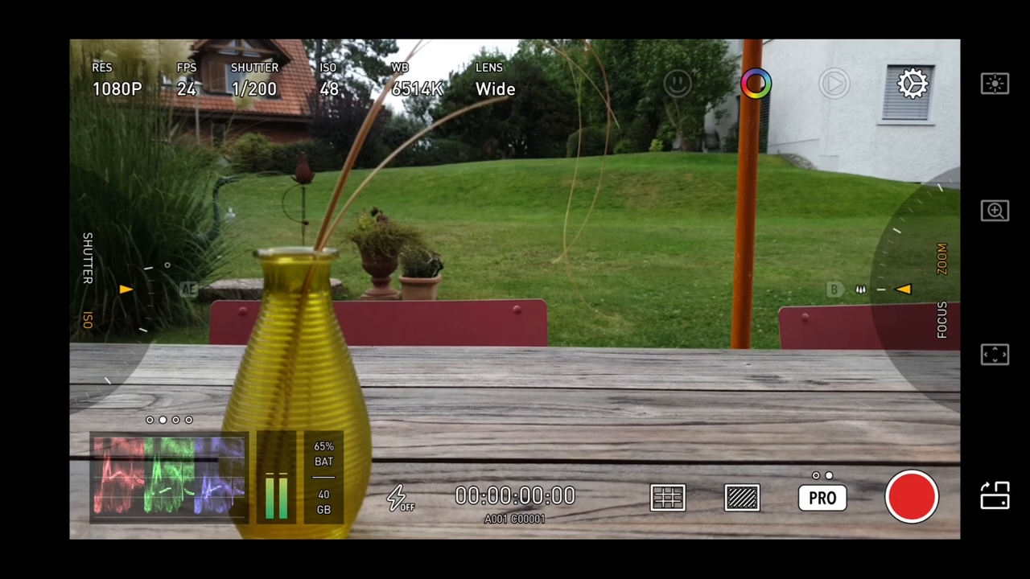
left_click(169, 476)
left_click(169, 477)
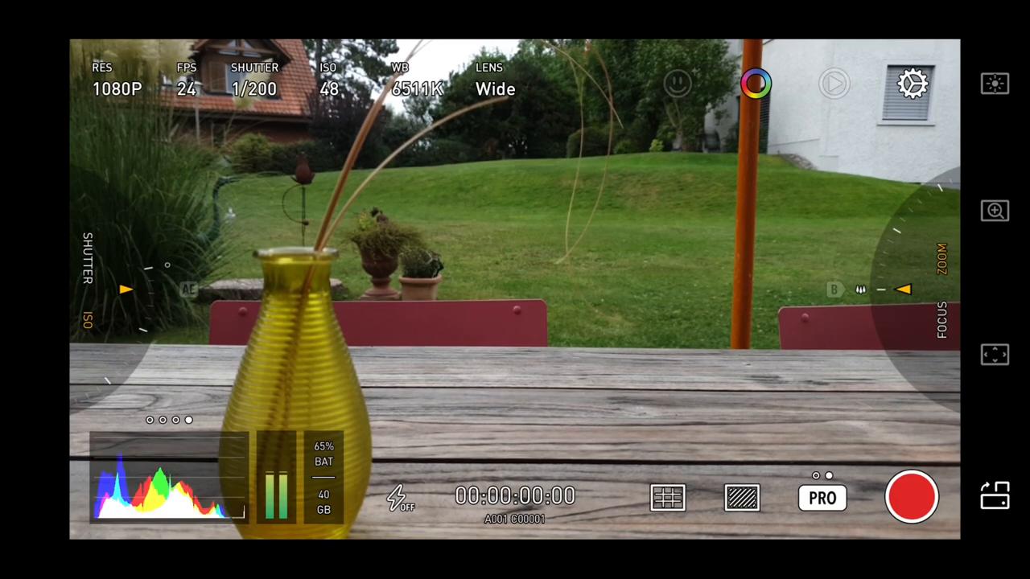
left_click(821, 496)
left_click(186, 80)
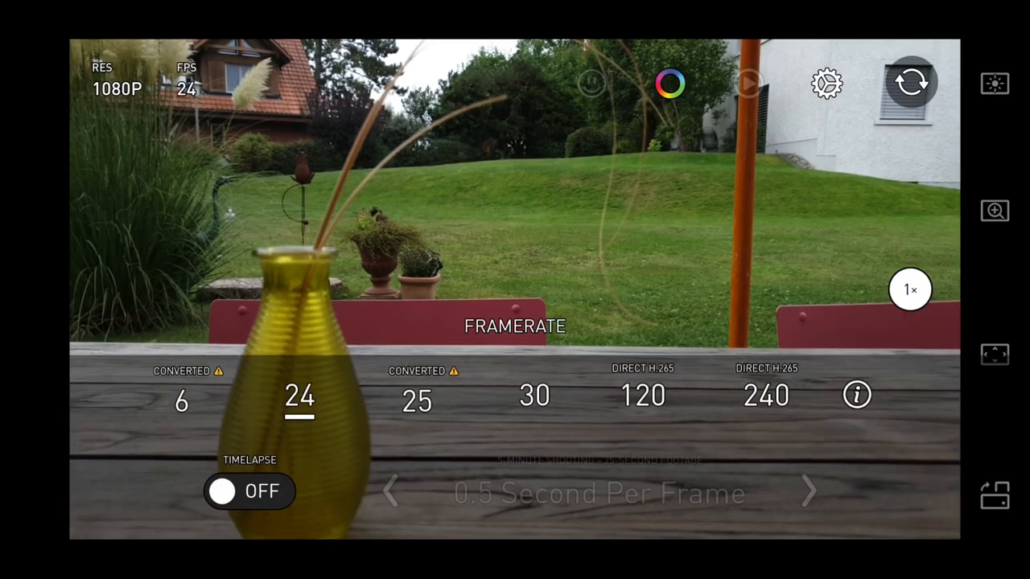
left_click(416, 397)
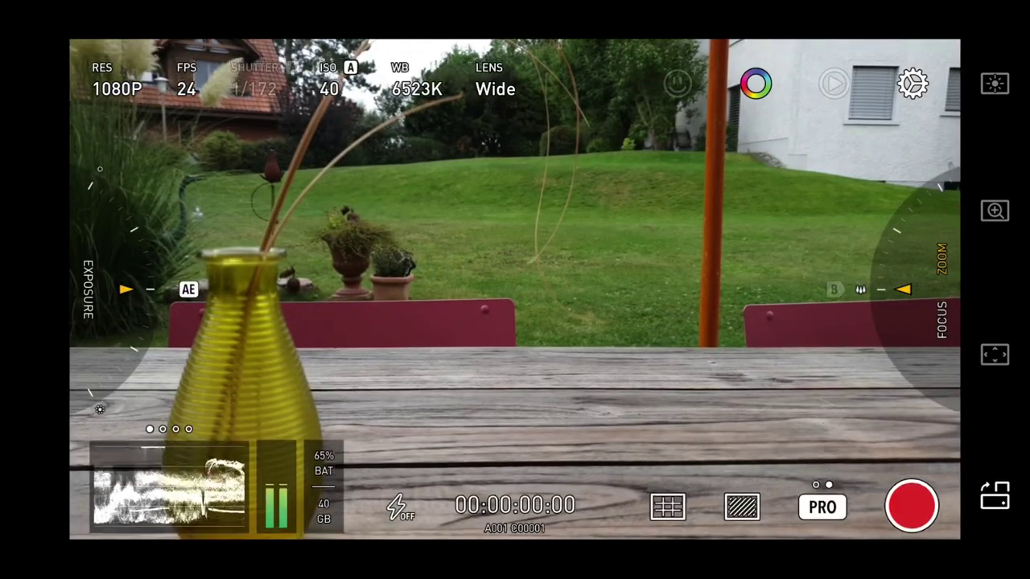
- Turn off auto exposure and try manual shutter speeds 1/25, 1/50 and 1/100
left_click(254, 80)
left_click(161, 412)
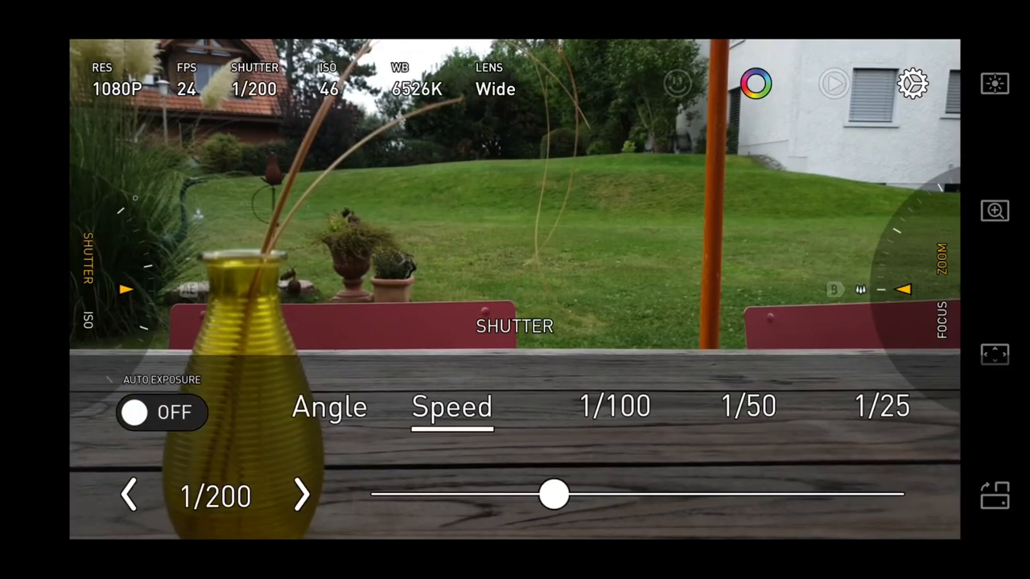
mouse_move(555, 494)
left_mouse_down()
mouse_move(408, 494)
mouse_move(580, 494)
left_mouse_up()
left_click(882, 406)
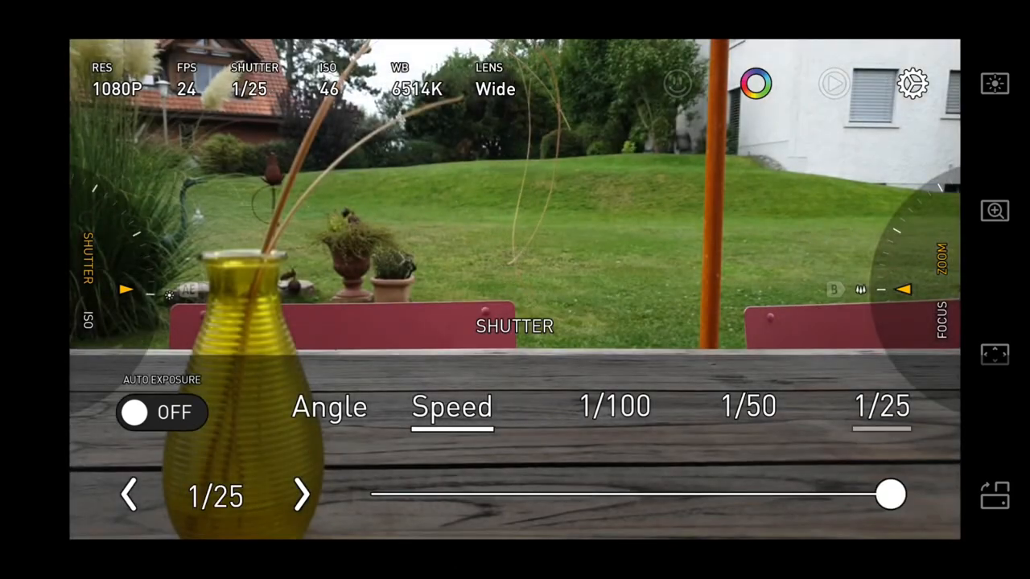
left_click(749, 407)
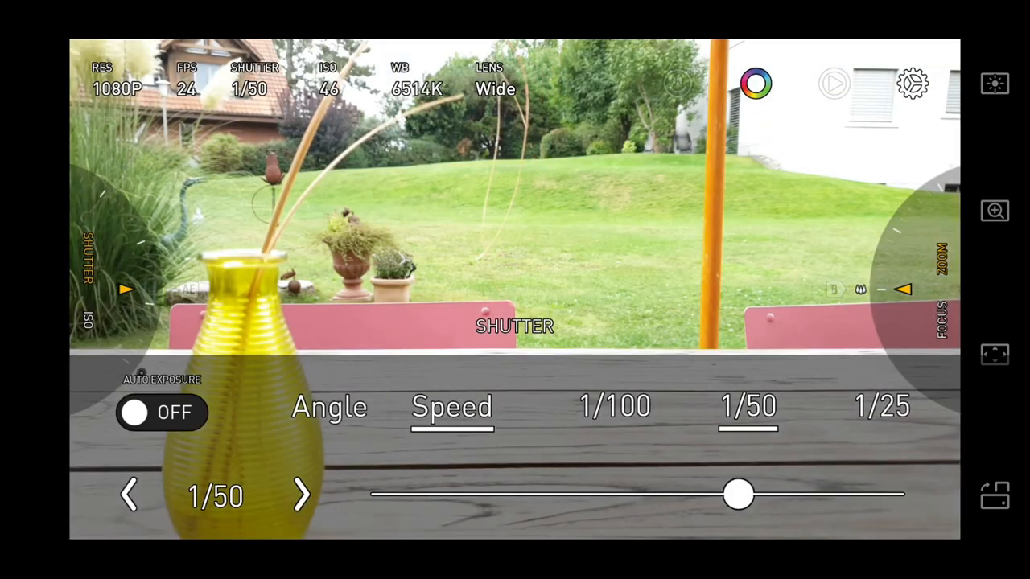
left_click(615, 406)
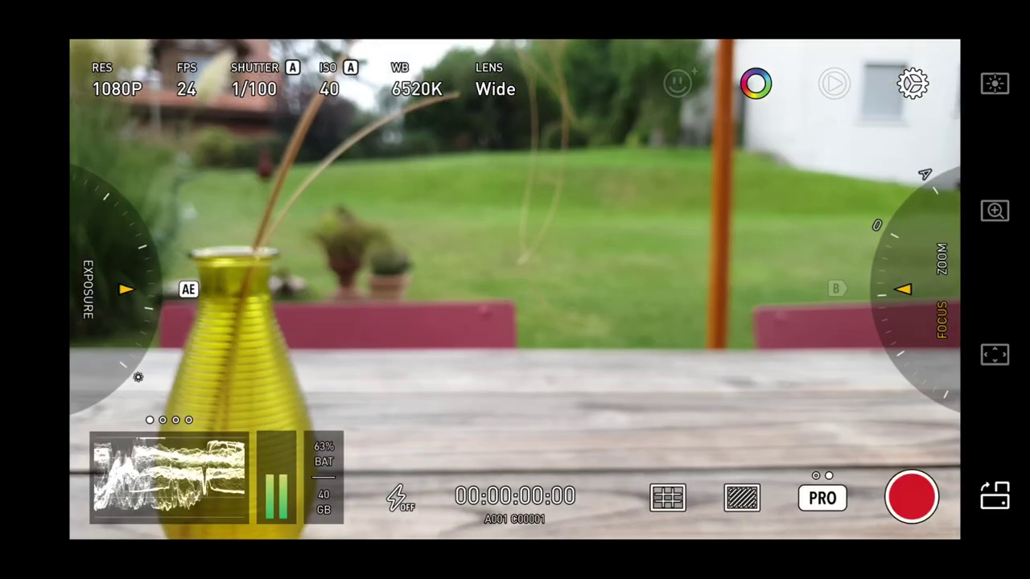
- Raise display brightness to maximum and toggle the 2x display magnification on and off
left_click(995, 83)
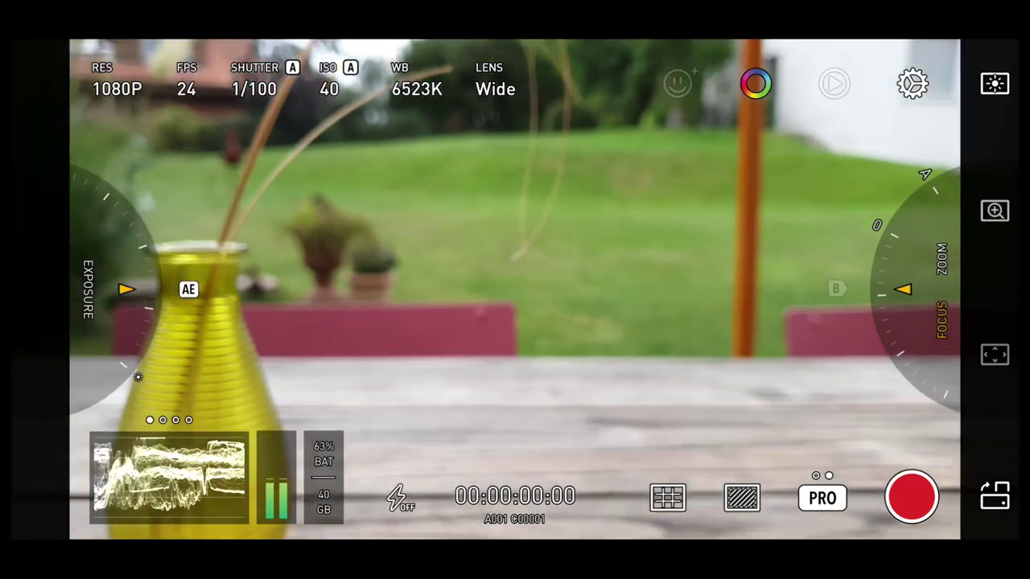
left_click(995, 210)
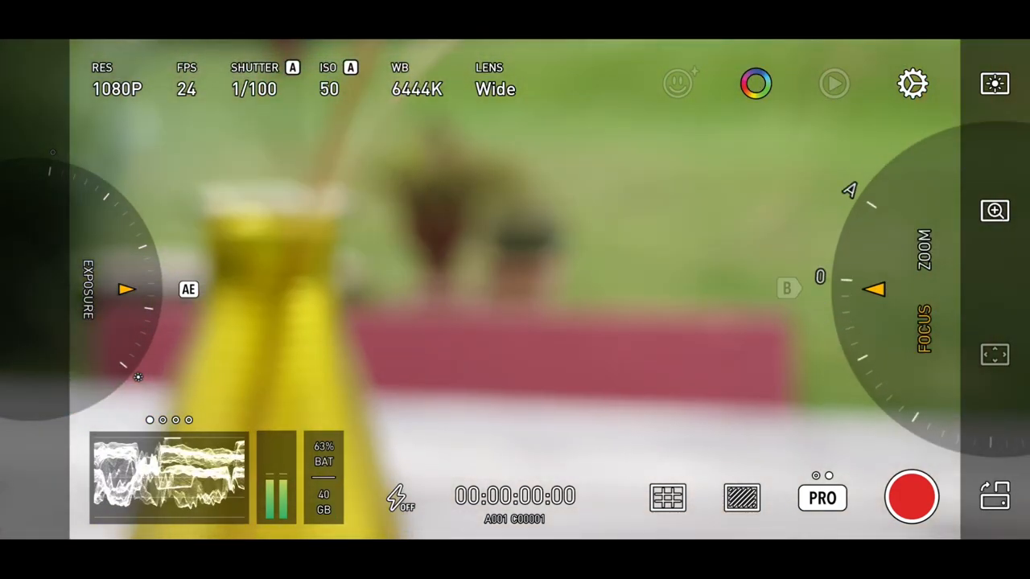
left_click(995, 210)
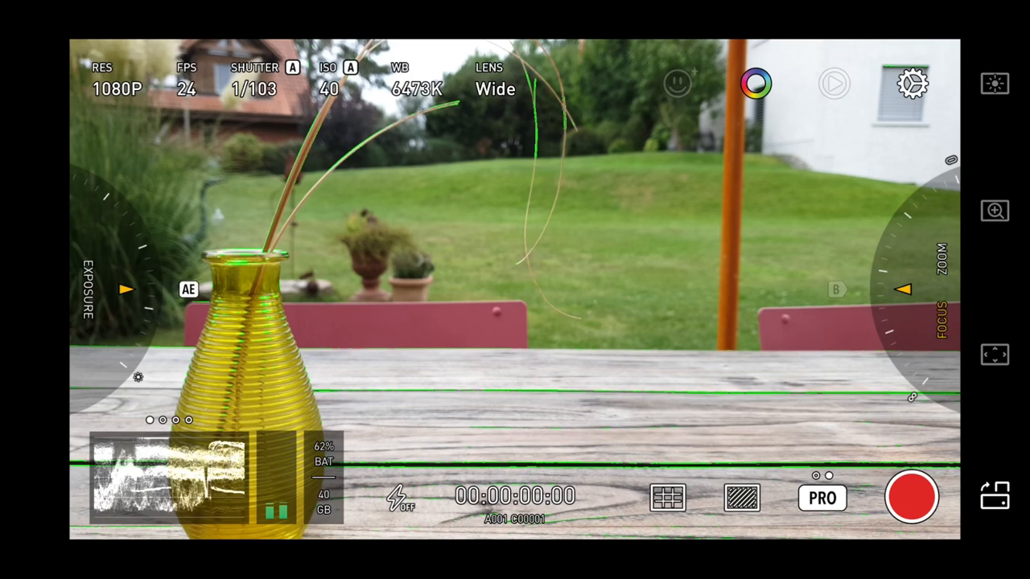
- Switch to the front Selfie lens, then back to the Wide rear lens
left_click(450, 490)
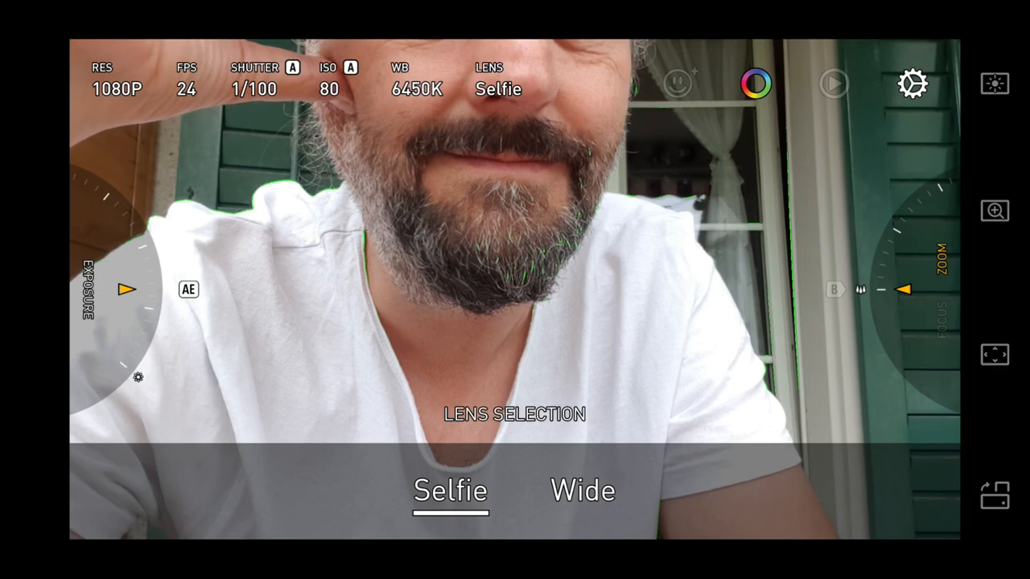
left_click(582, 490)
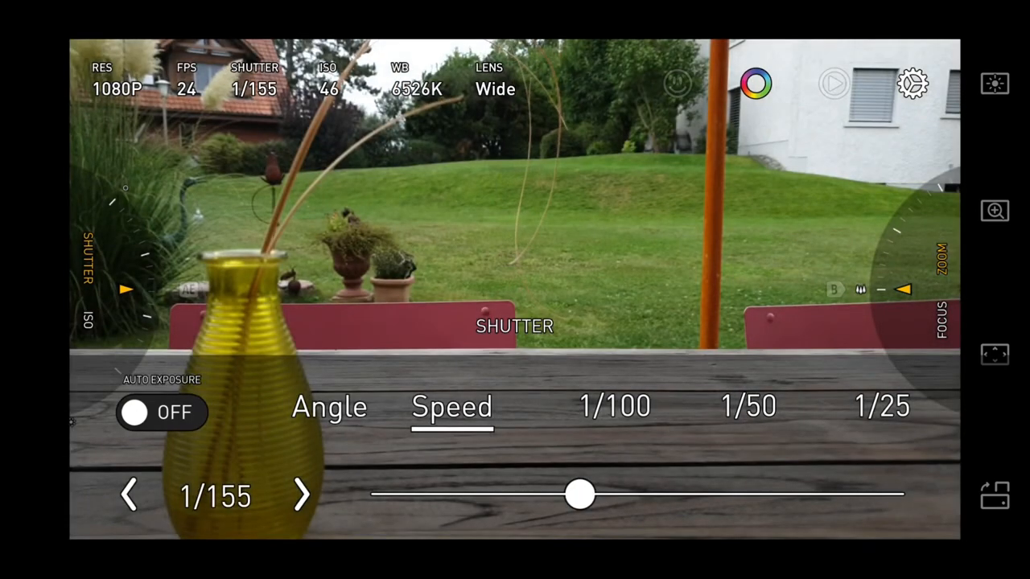
- Try shutter speeds 1/25, 1/50 and 1/100, pull focus to infinity and move the B focus point nearer
left_click(882, 407)
left_click(748, 407)
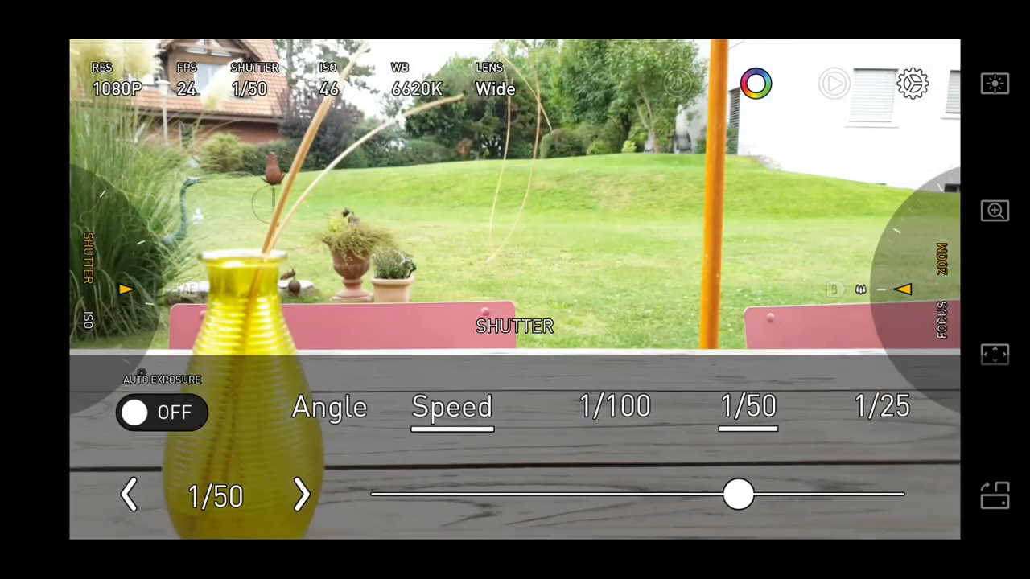
left_click(614, 406)
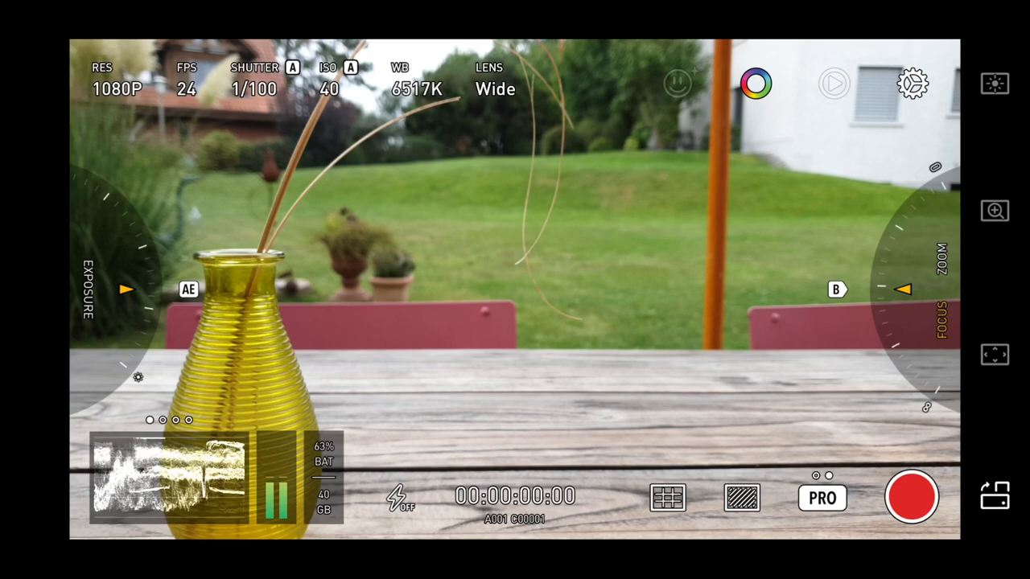
left_click_drag(885, 338, 837, 371)
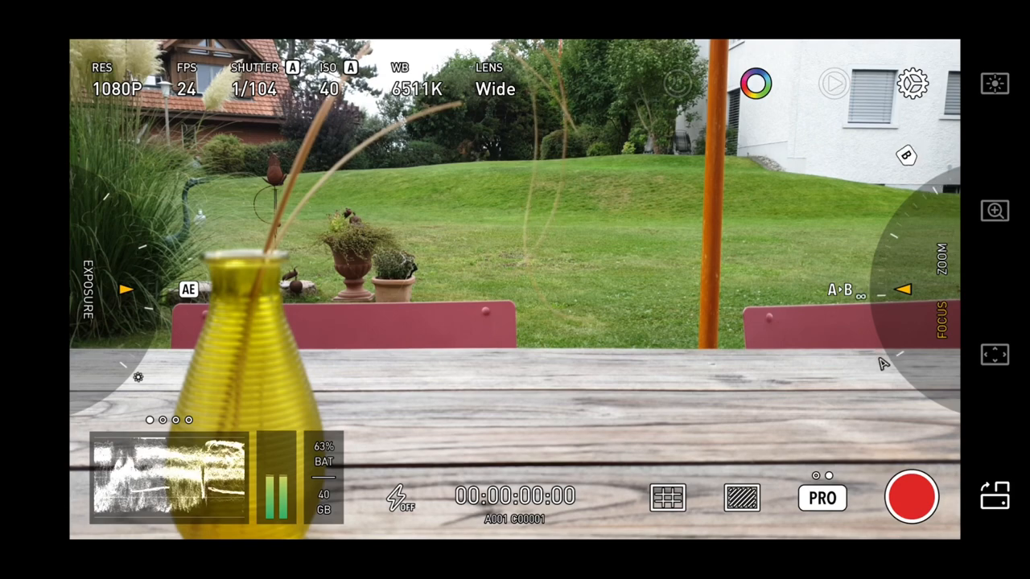
left_click_drag(879, 357, 939, 414)
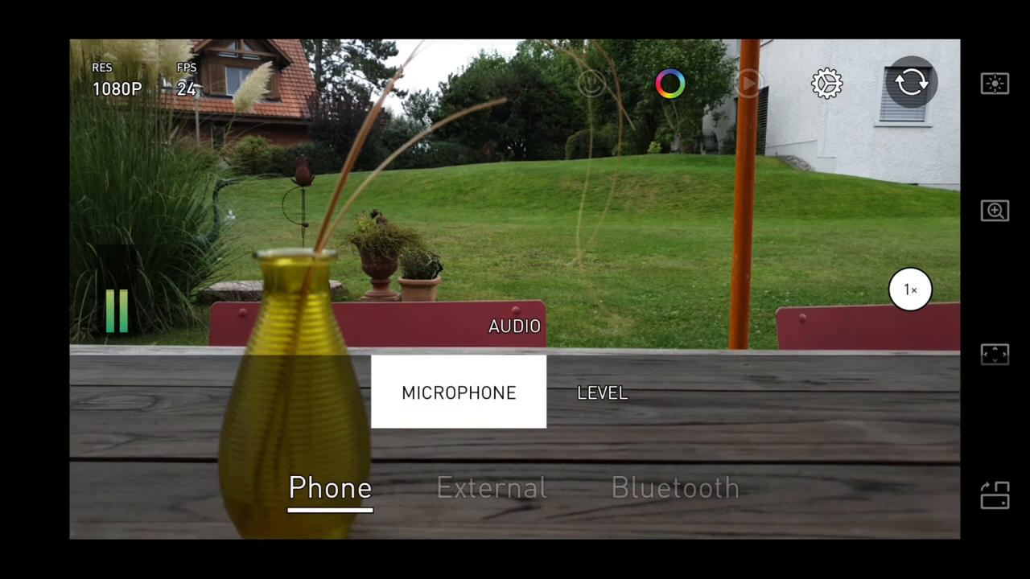
- Test lowering the audio level and restore 100%, then return to the microphone source choices
left_click(602, 393)
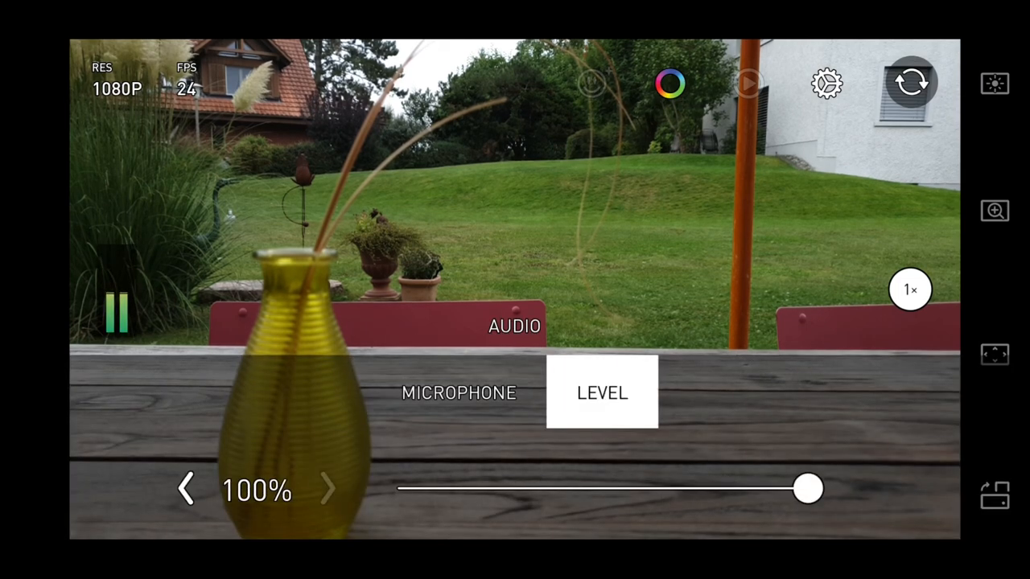
mouse_move(809, 489)
left_mouse_down()
mouse_move(563, 489)
mouse_move(809, 489)
left_mouse_up()
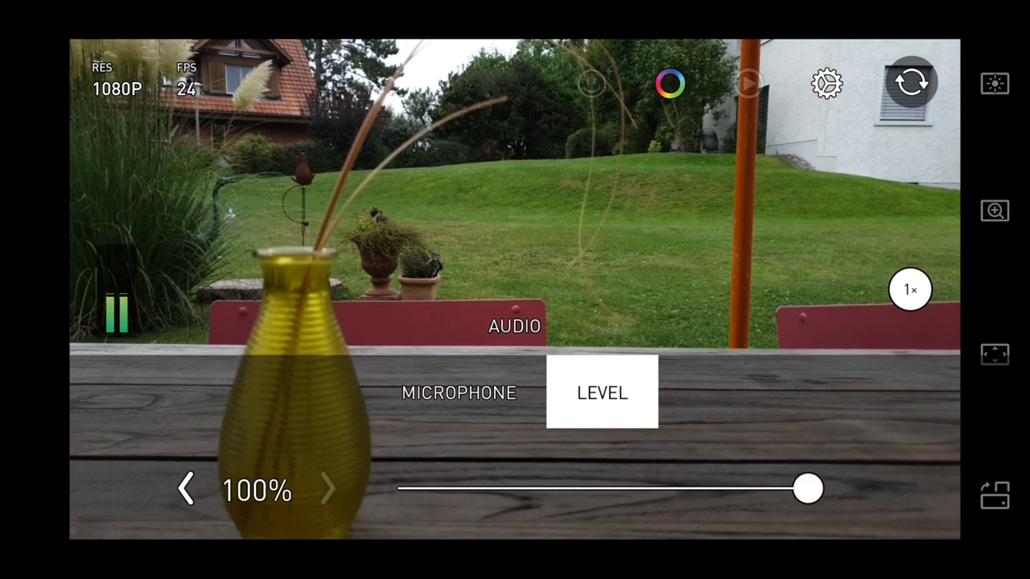
left_click(459, 393)
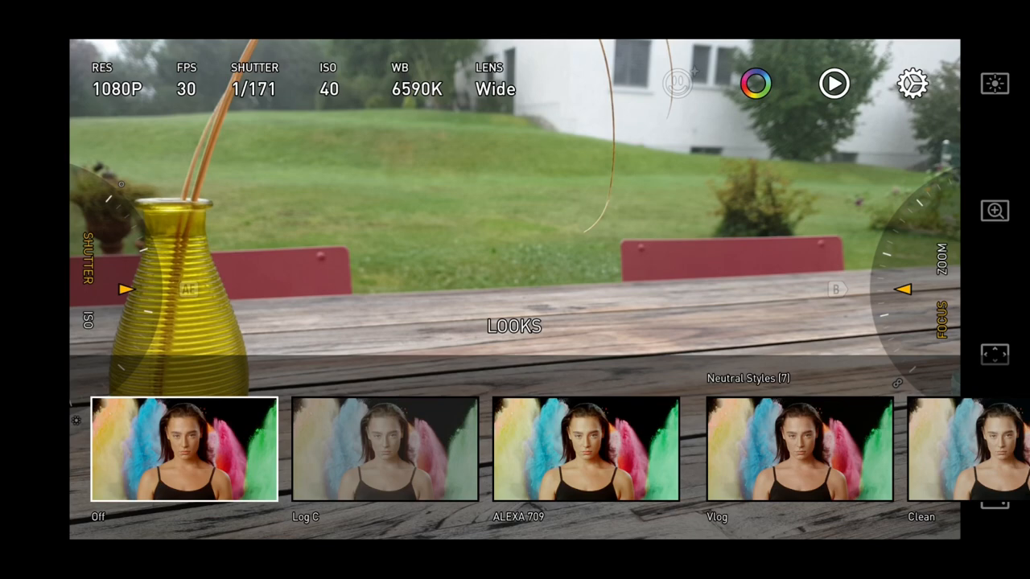
- Apply the Log C, ALEXA 709, Vlog, Clean and Fade looks to the preview in turn
left_click(385, 449)
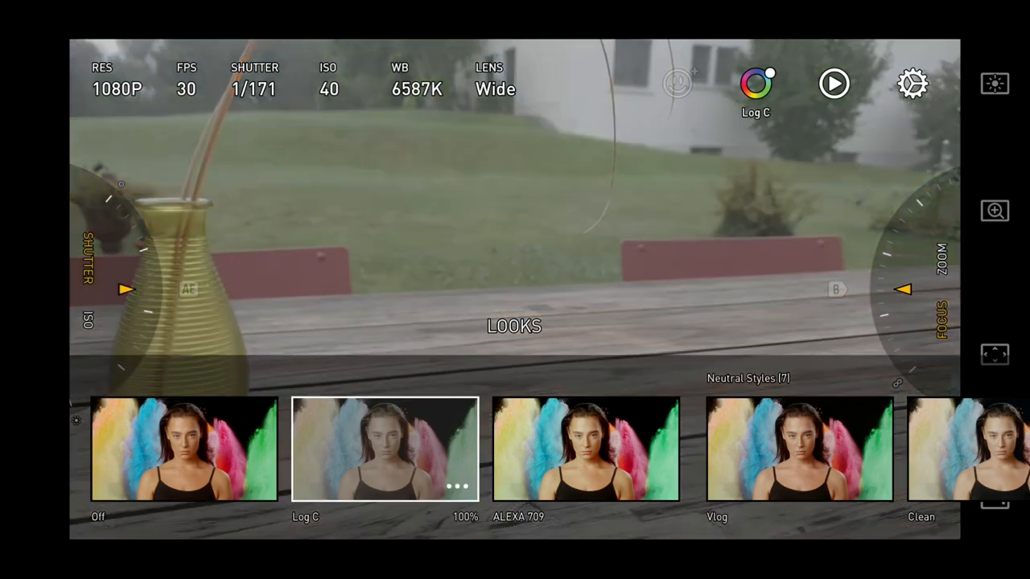
left_click(585, 449)
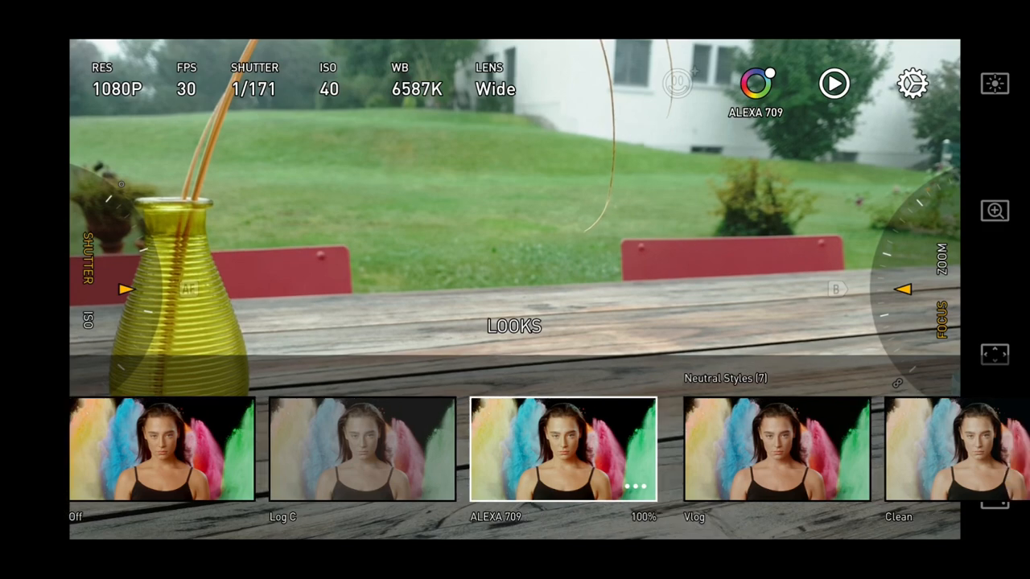
left_click_drag(724, 449, 403, 449)
left_click(472, 449)
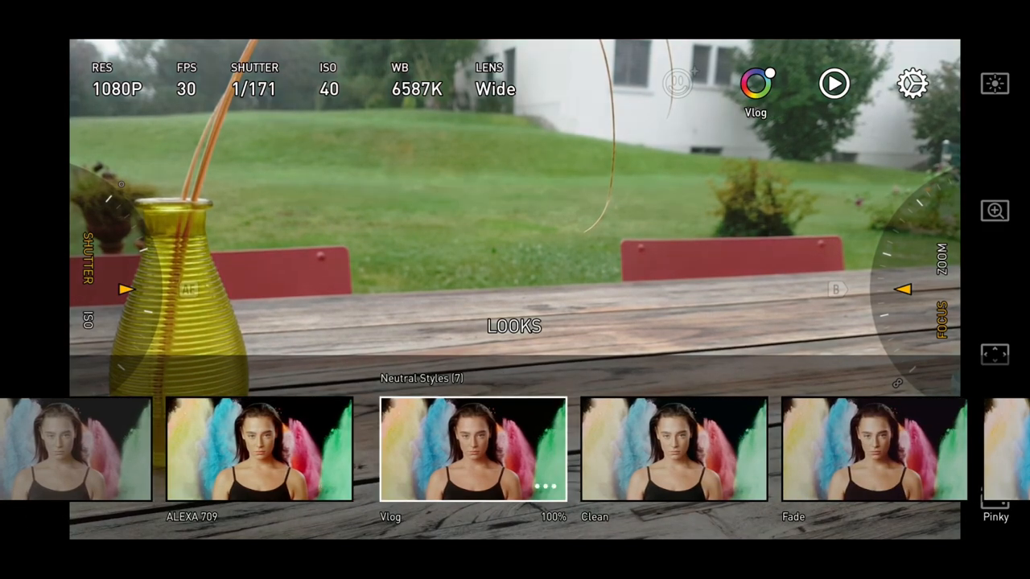
left_click(673, 449)
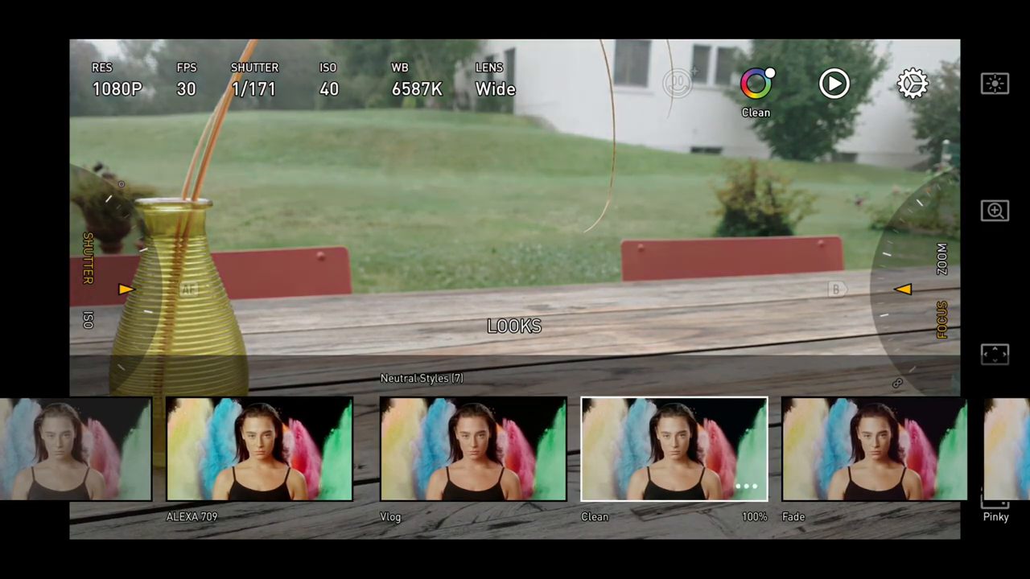
left_click_drag(724, 449, 314, 449)
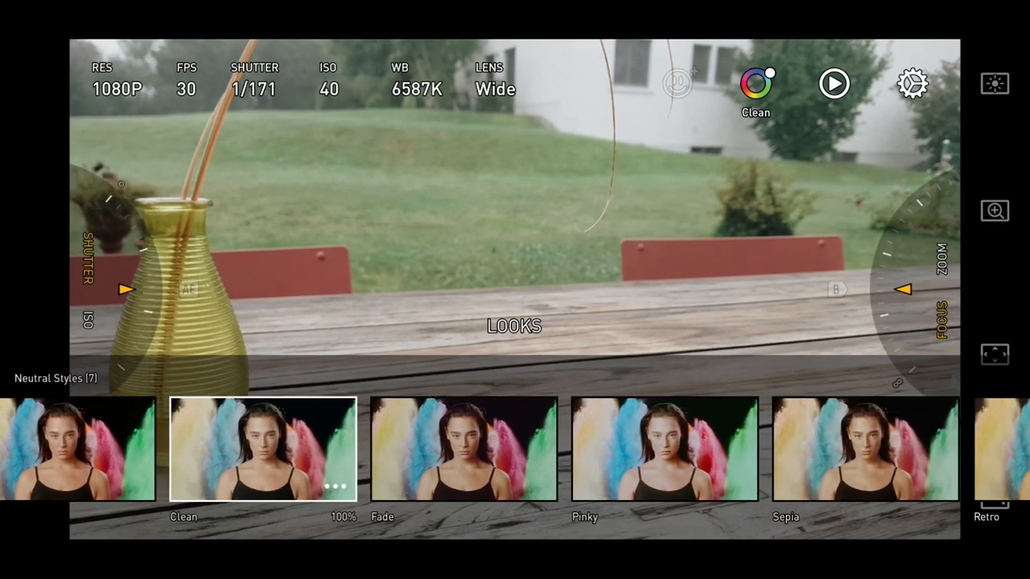
left_click(463, 449)
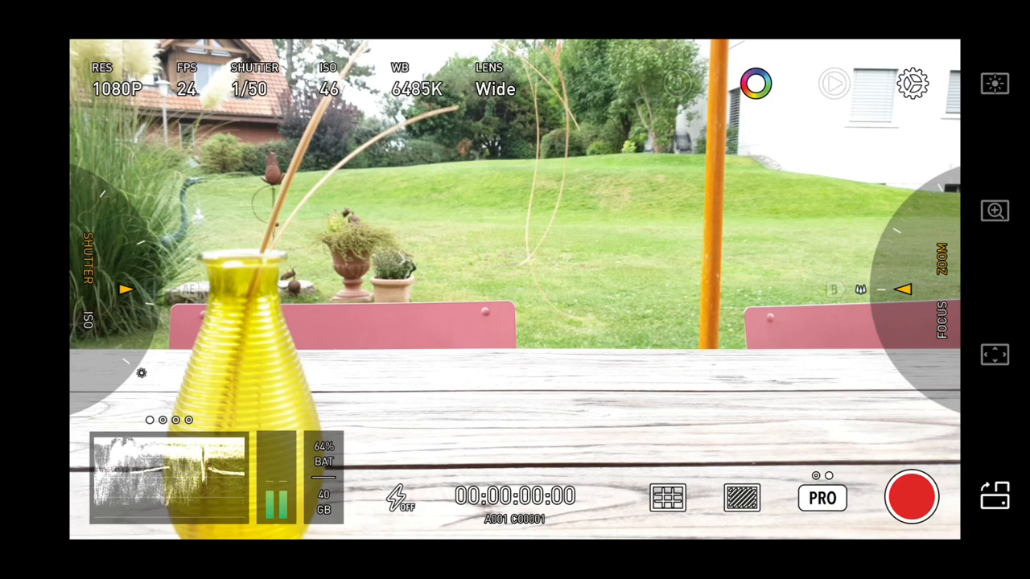
- From the looks collection, switch the preview from Kodak 5293 (Warm) to Kodak 5293 (Cold)
left_click(416, 80)
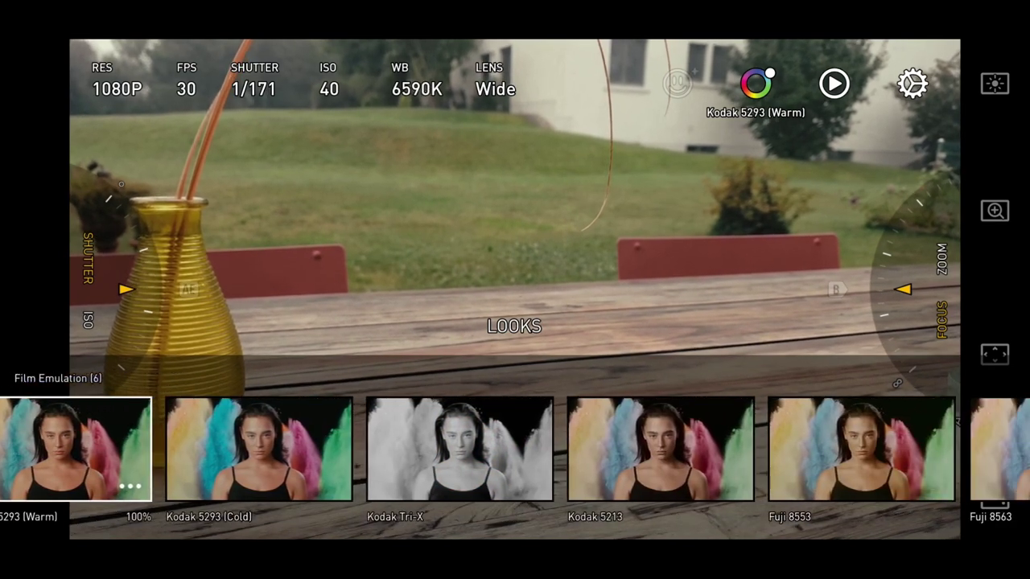
left_click(258, 449)
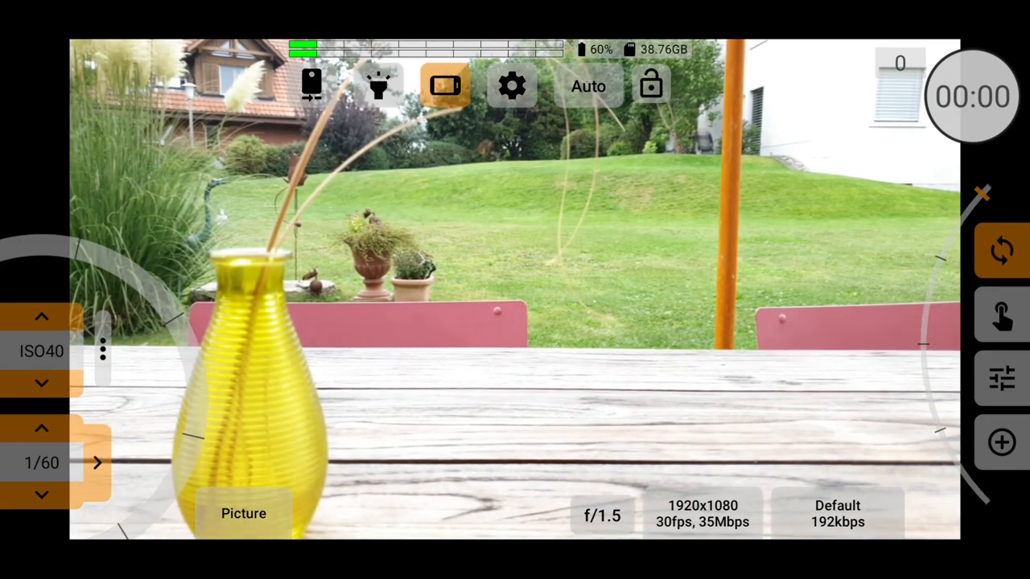
- Set video recording to 1920x1080 at 24fps
left_click(703, 514)
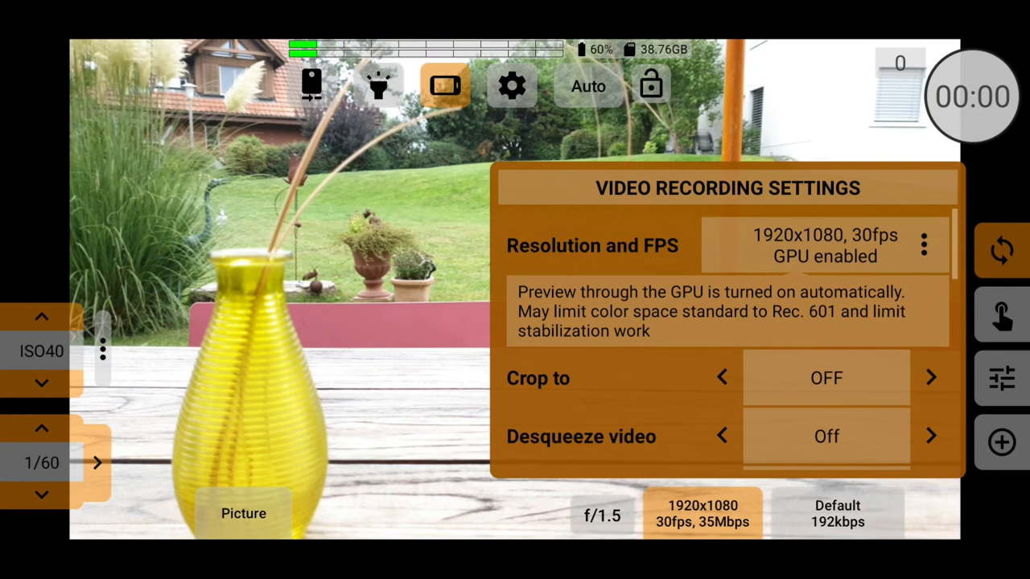
left_click(825, 246)
left_click(693, 249)
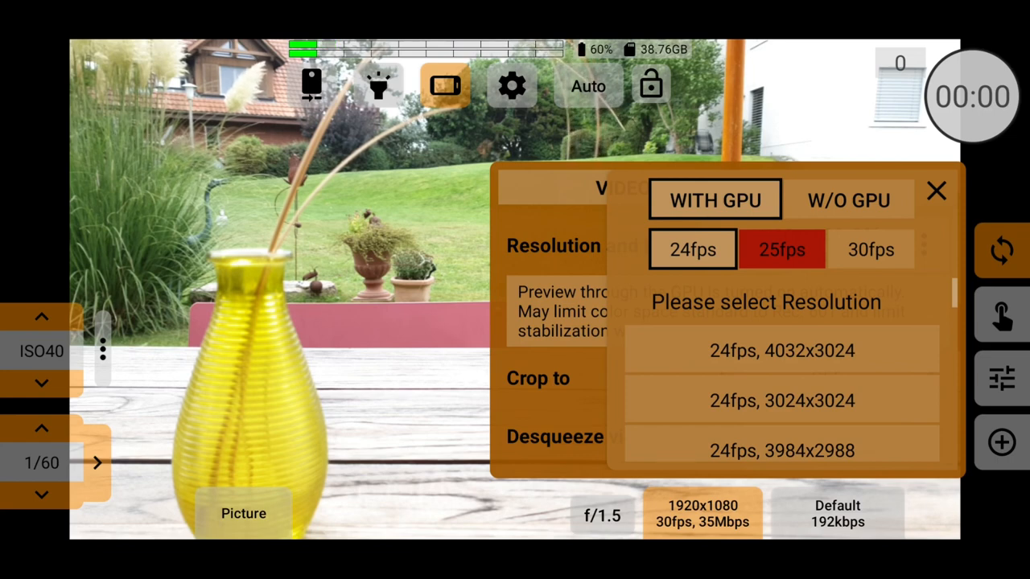
scroll(782, 386, "down", 3)
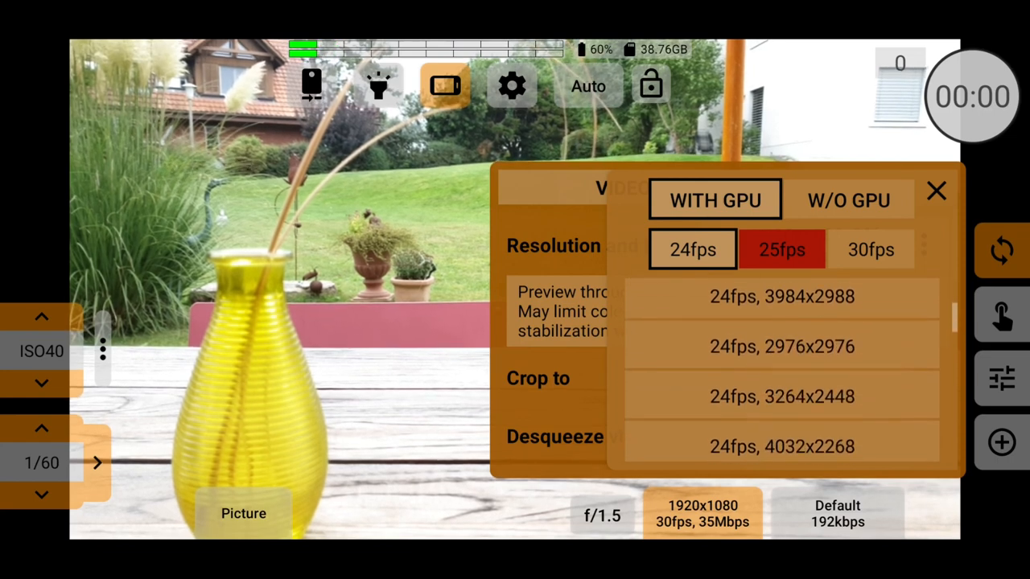
scroll(782, 386, "down", 5)
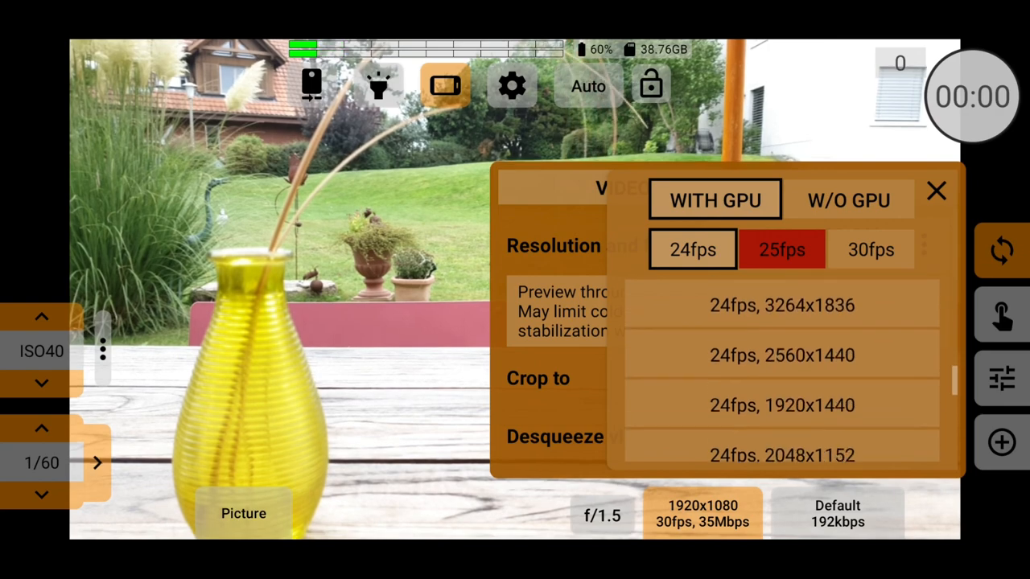
scroll(782, 386, "down", 2)
scroll(782, 386, "down", 2)
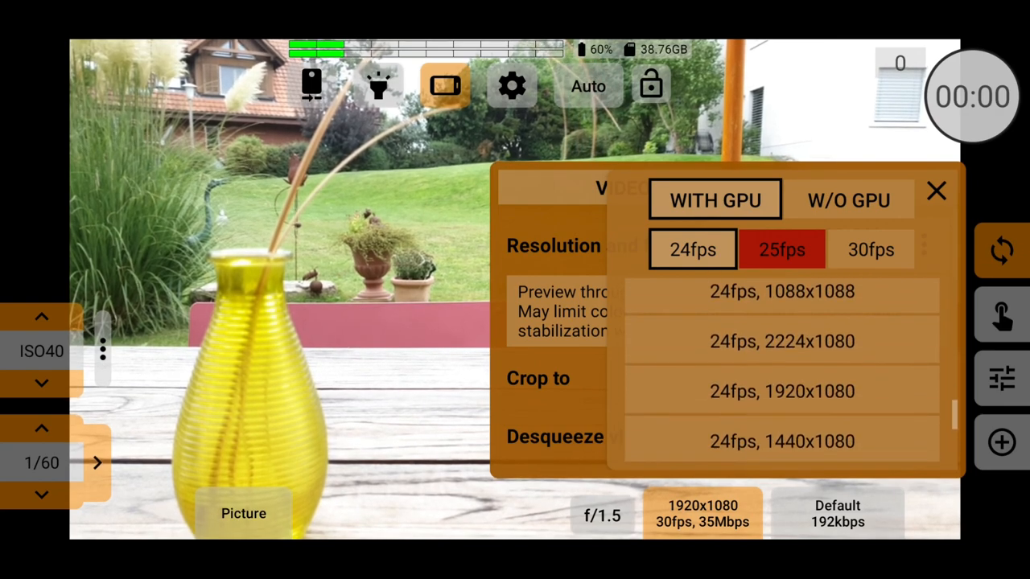
left_click(783, 392)
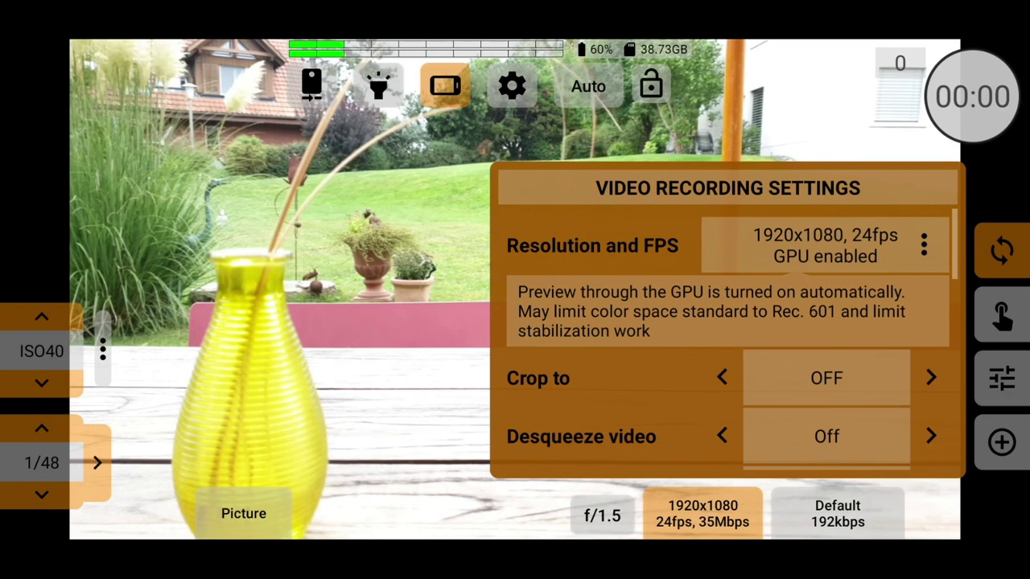
left_click(322, 363)
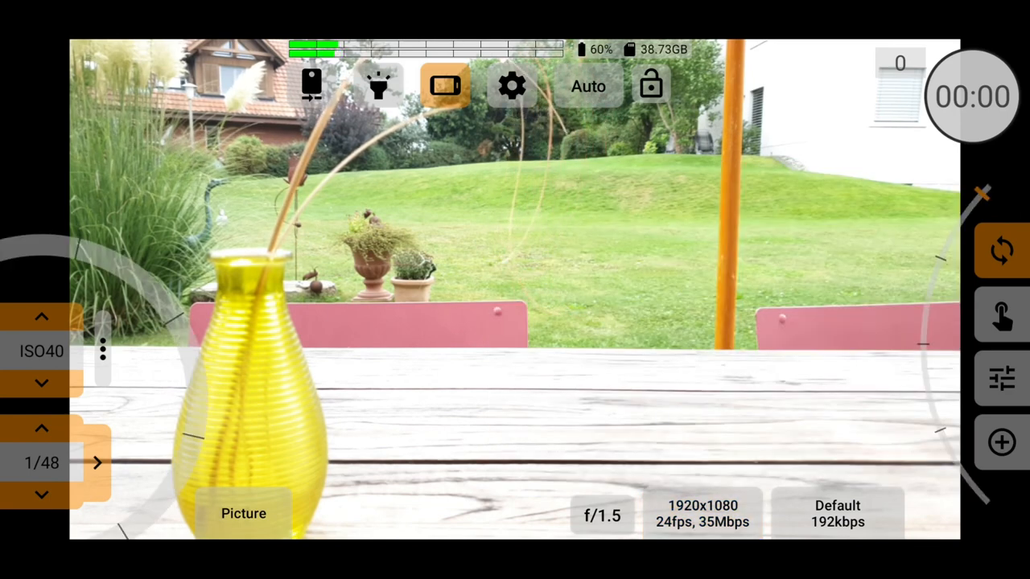
- Step the shutter speed through 1/50 to 1/60
left_click(41, 429)
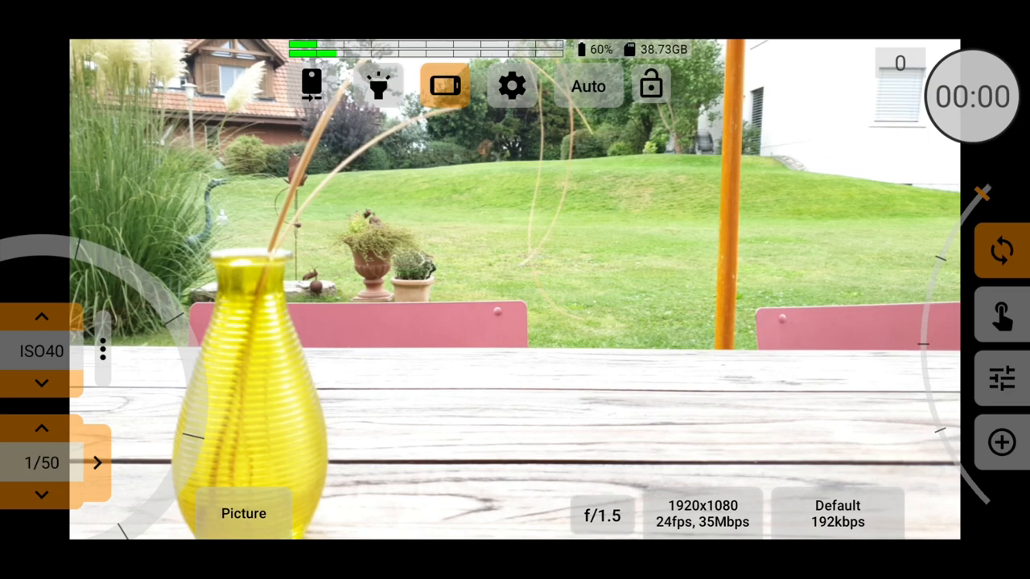
left_click(41, 429)
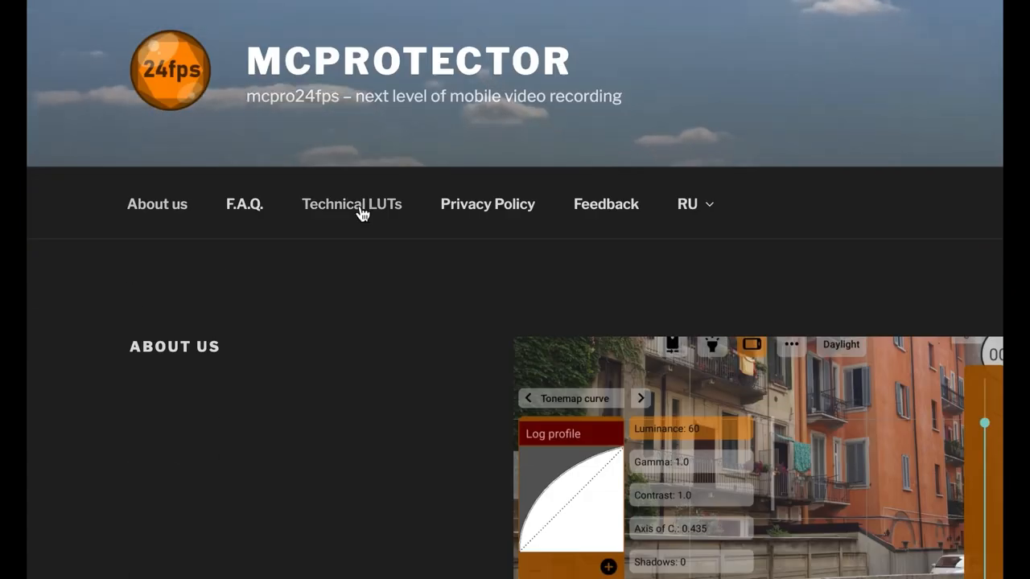
- On the Technical LUTs page, expand the DCTL LUTs and 1D CUBE 4096 LUTs link lists
left_click(352, 204)
scroll(401, 304, "down", 3)
scroll(400, 303, "down", 1)
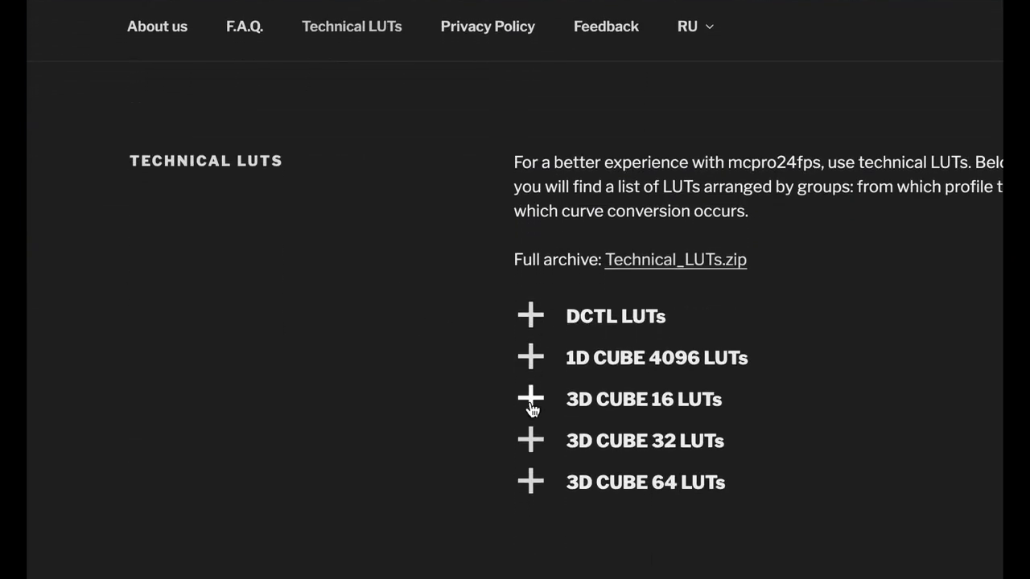
left_click(530, 322)
scroll(521, 262, "down", 3)
scroll(520, 263, "down", 5)
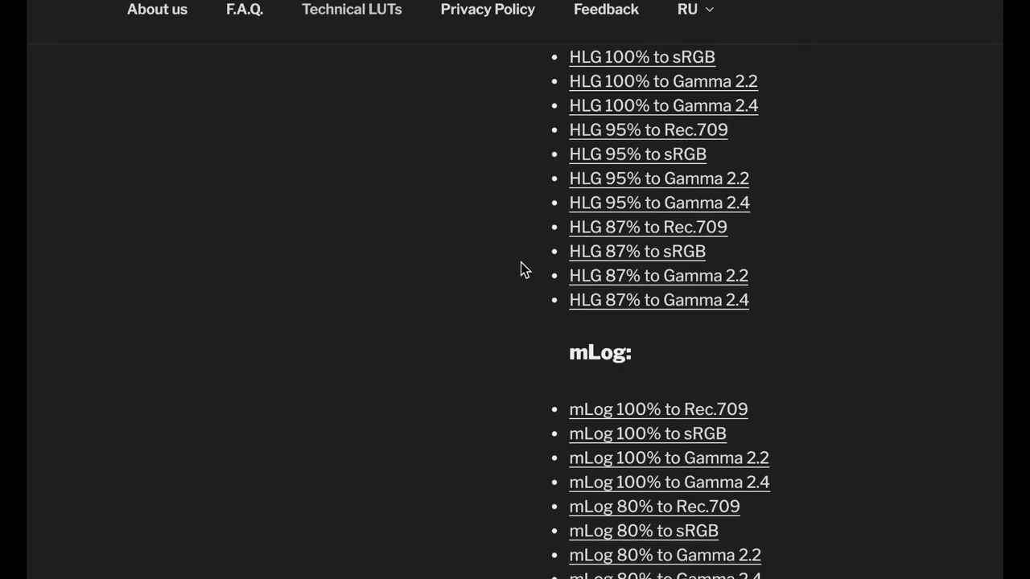
scroll(520, 262, "down", 5)
scroll(520, 263, "down", 1)
left_click(530, 357)
scroll(529, 357, "down", 5)
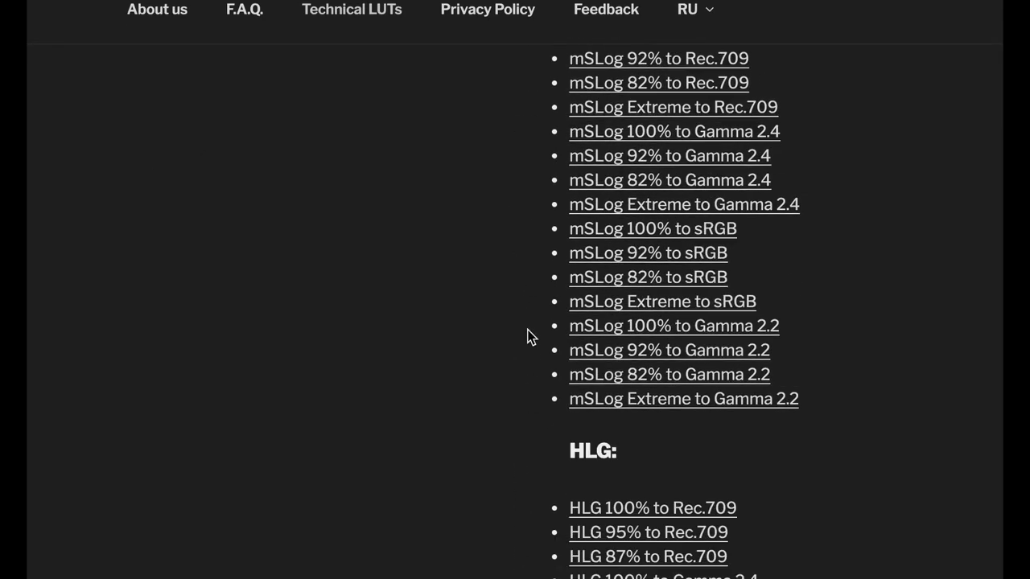
scroll(527, 368, "down", 5)
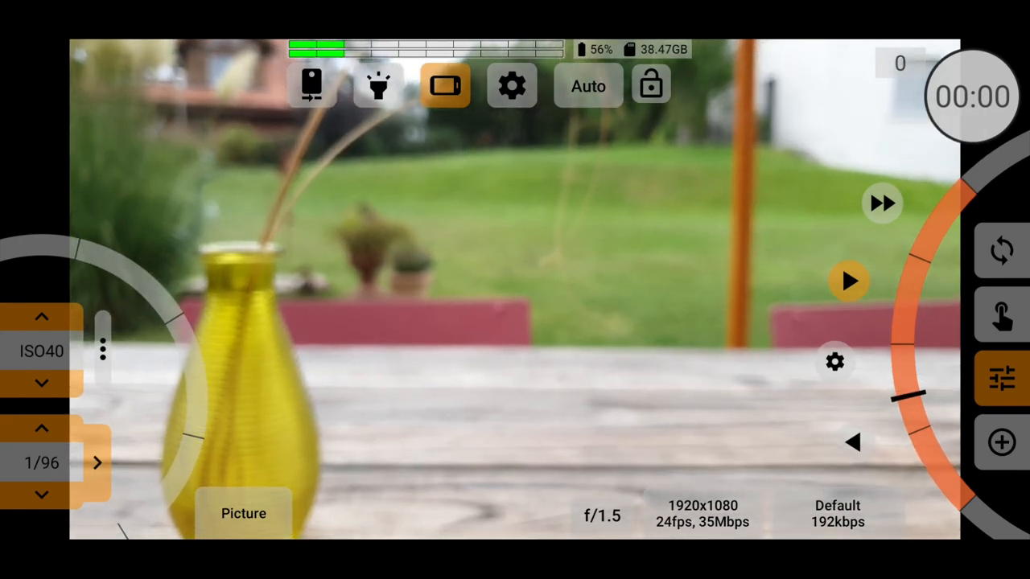
- Set the focus pull's lower limit, run it, and slow its speed to 13.4 seconds
left_click(855, 443)
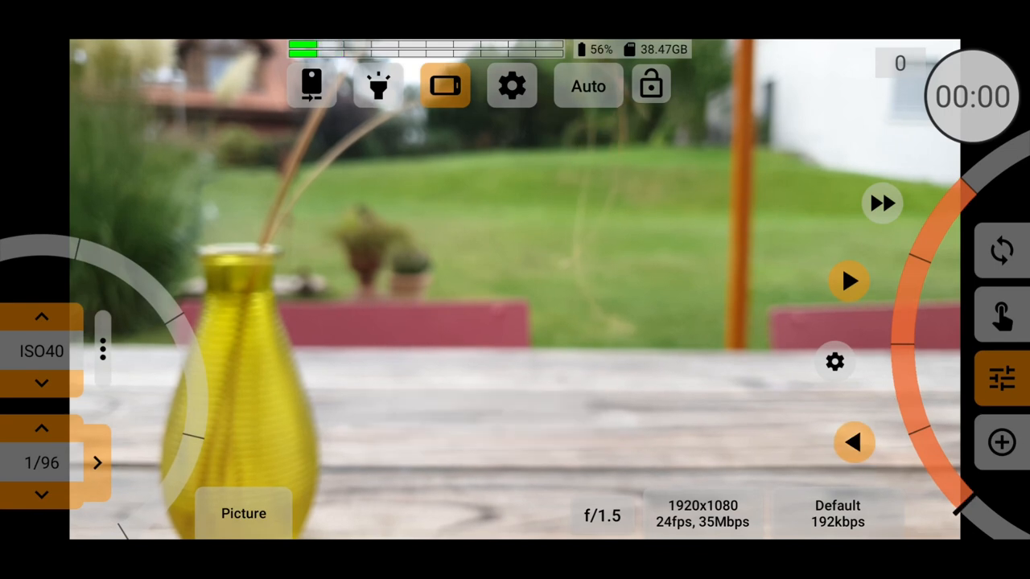
left_click(850, 280)
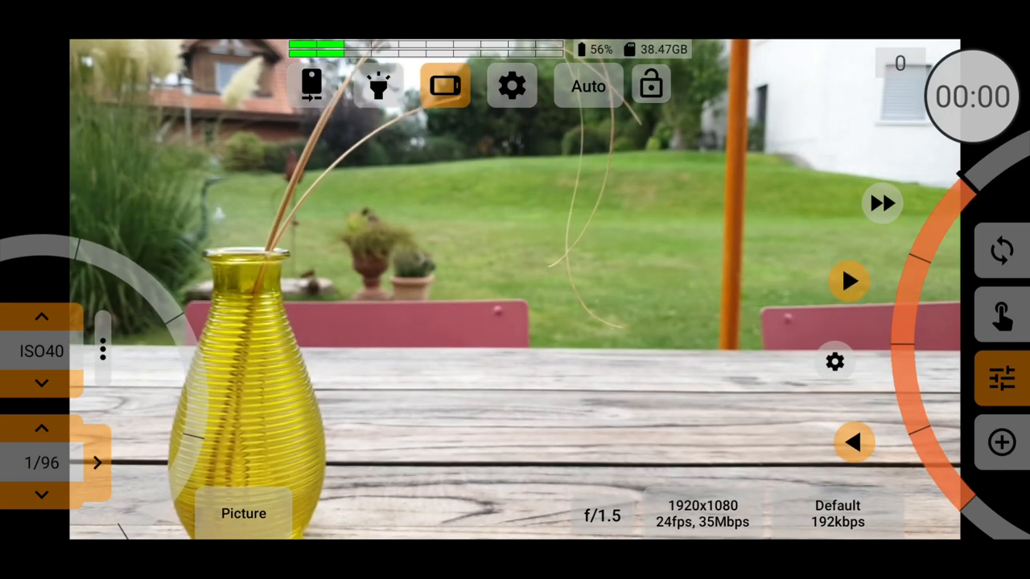
left_click(835, 362)
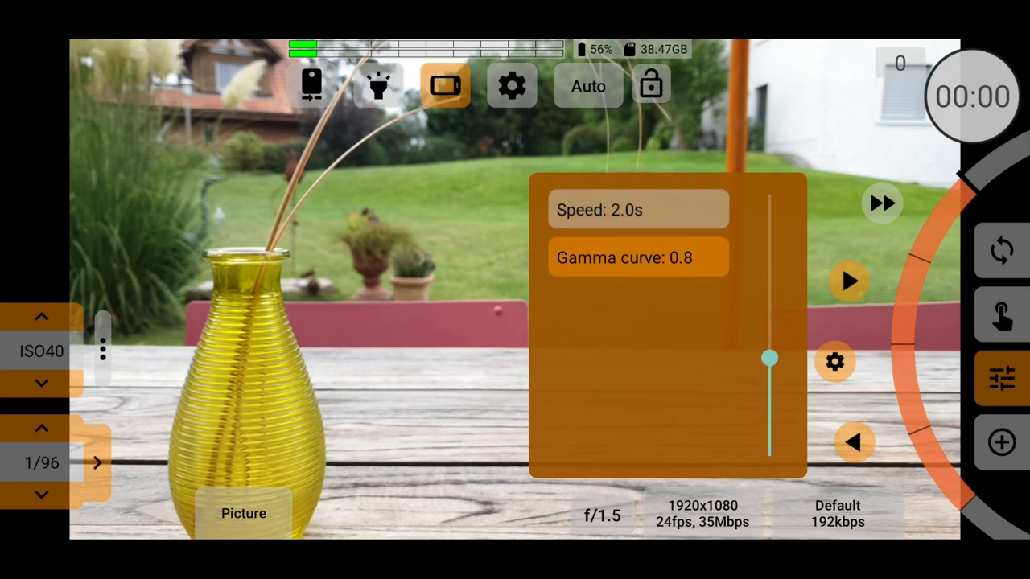
left_click(640, 210)
left_click_drag(770, 360, 768, 338)
- Turn on optical stabilization and set the focus pull's upper limit
left_click(702, 514)
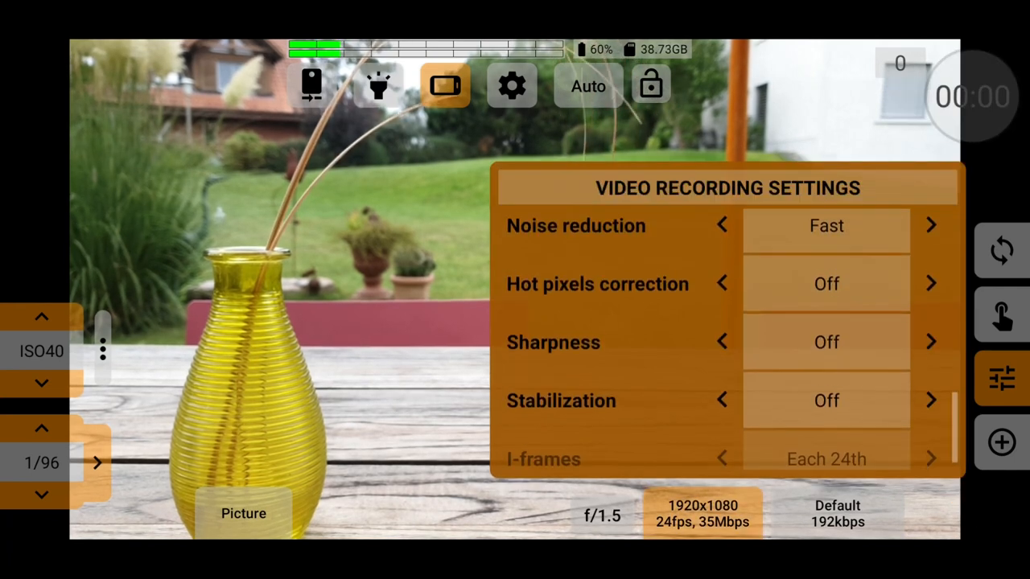
scroll(724, 338, "down", 1)
left_click(931, 374)
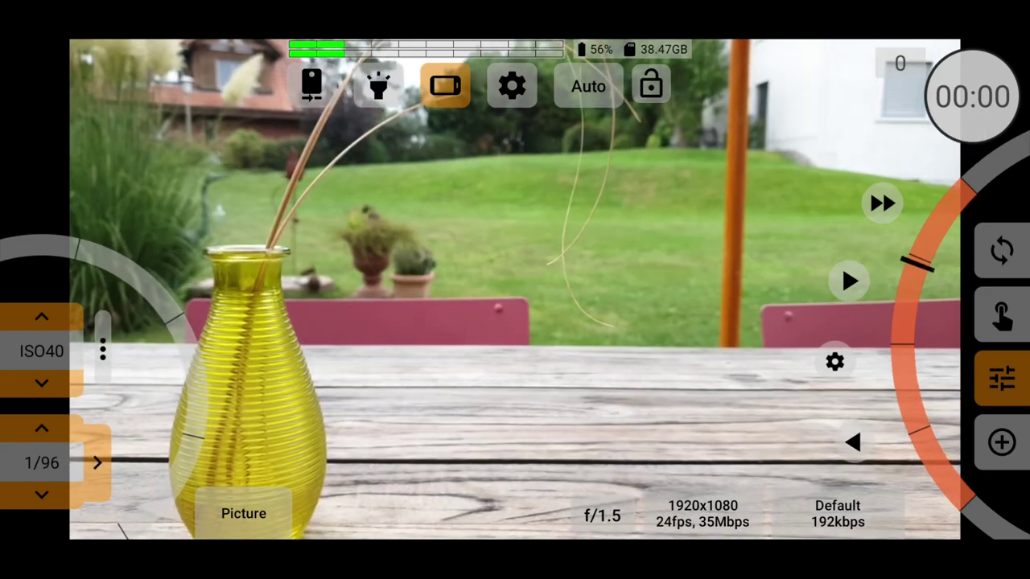
left_click(849, 280)
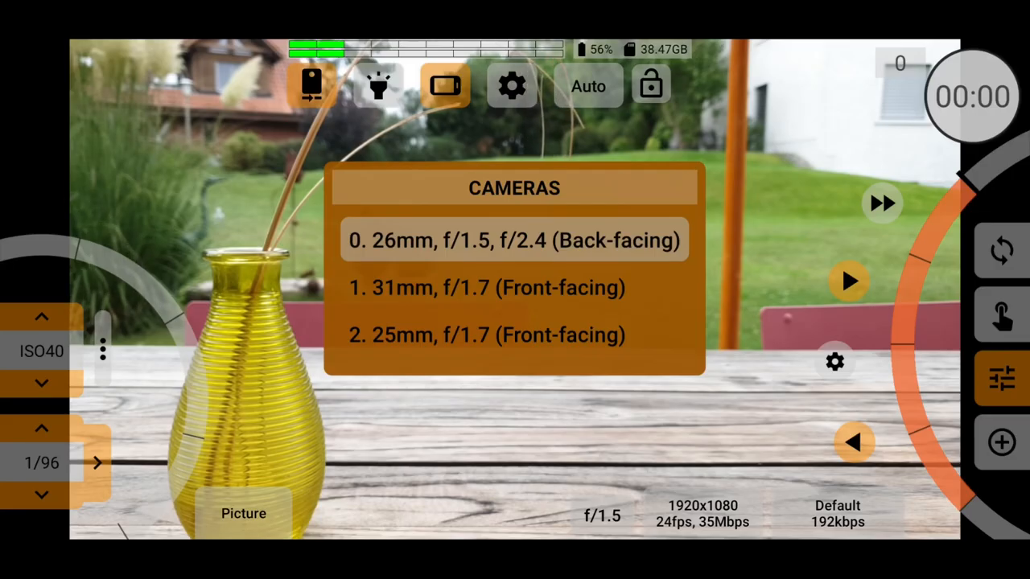
- Switch to the 31mm front camera and cycle the audio source through Camcorder, Mic and Off back to Default
left_click(487, 287)
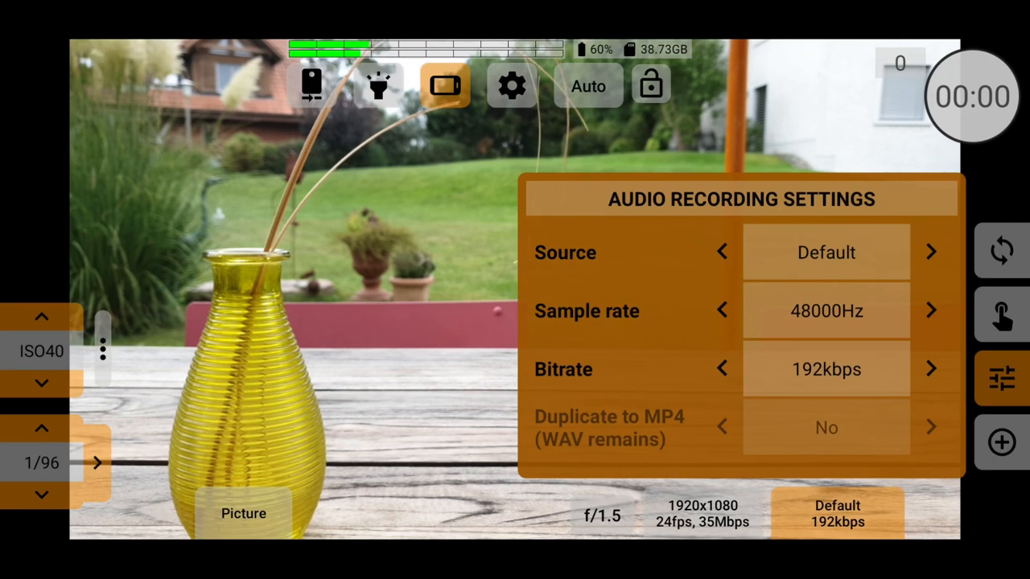
left_click(931, 252)
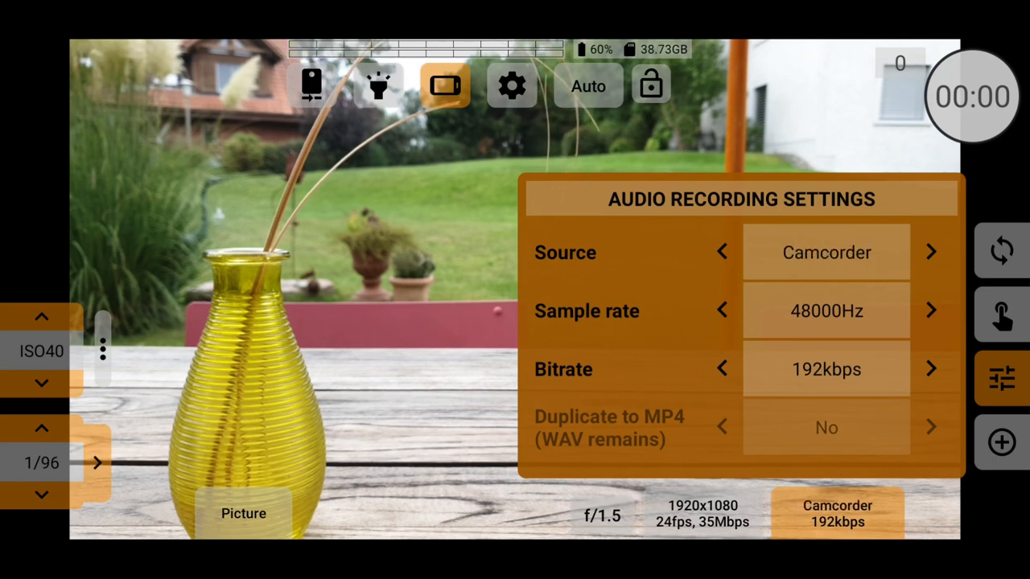
left_click(931, 252)
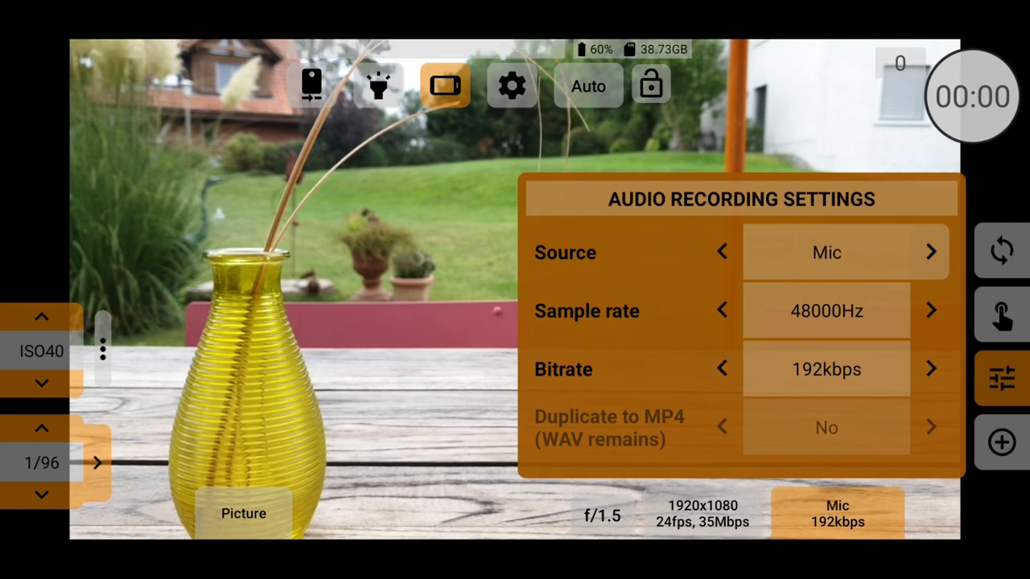
left_click(931, 252)
left_click(932, 251)
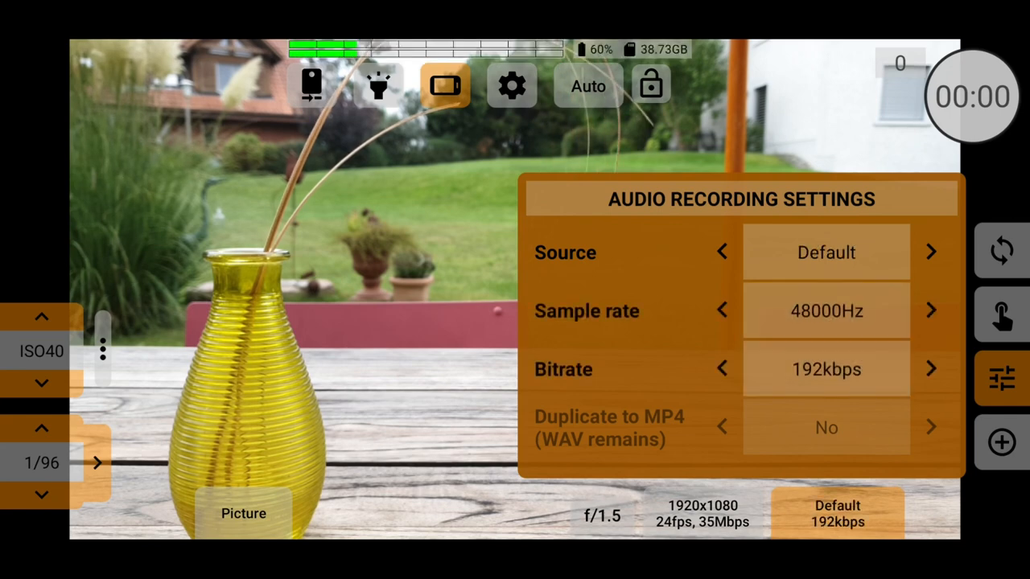
- Cycle sample rate back to 48000Hz and bitrate through 256kbps back to 192kbps, then close audio settings
left_click(931, 311)
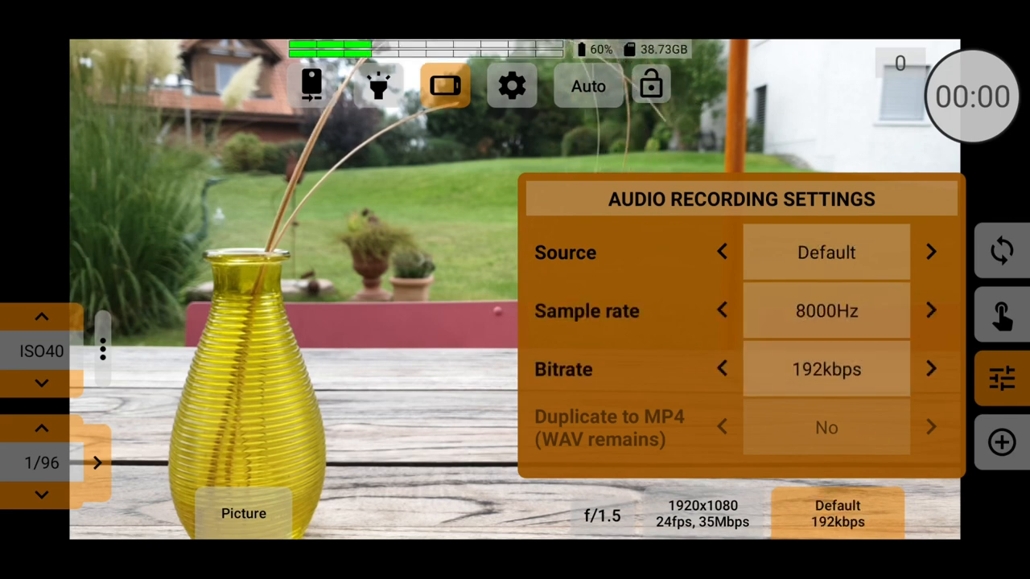
left_click(931, 311)
left_click(931, 310)
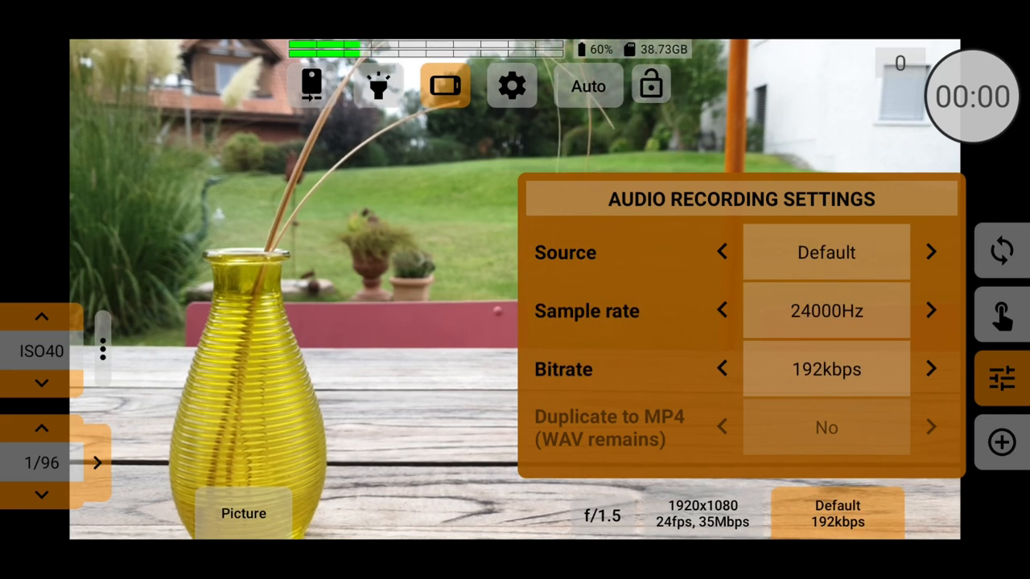
left_click(931, 310)
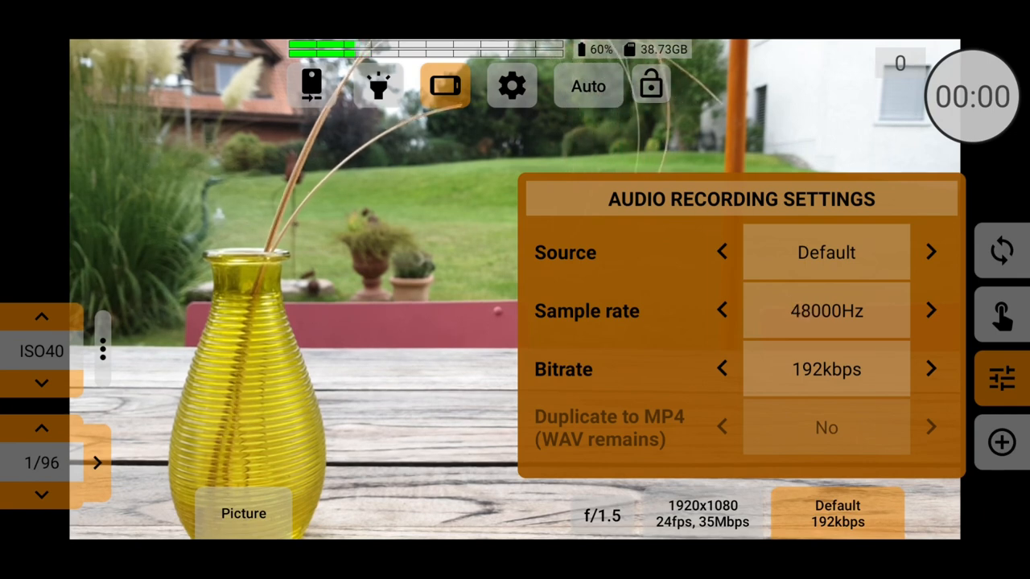
left_click(931, 369)
left_click(722, 369)
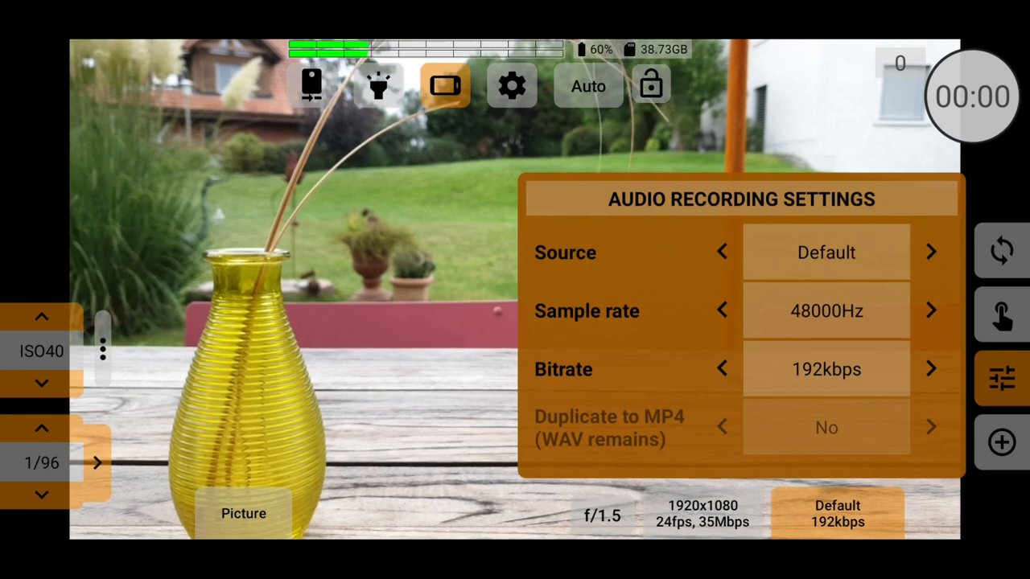
left_click(838, 514)
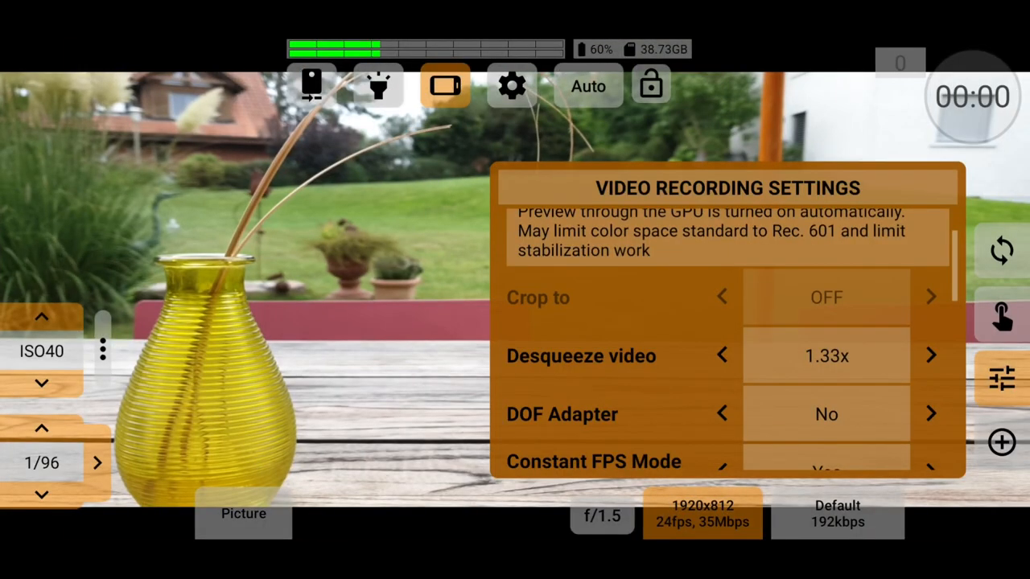
- Turn off video desqueeze and try HEVC before reverting to AVC (h264)
left_click(723, 355)
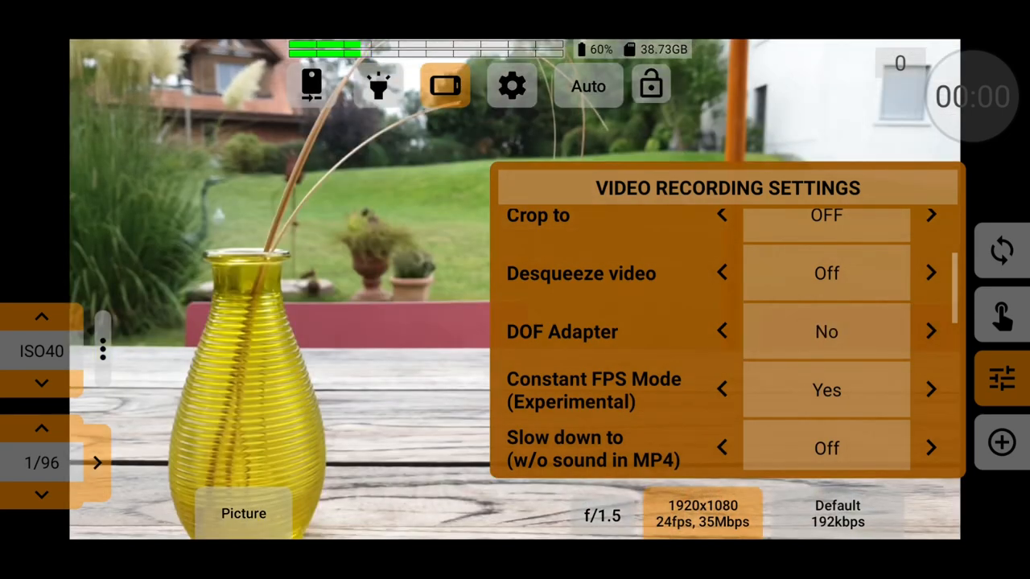
scroll(725, 338, "down", 2)
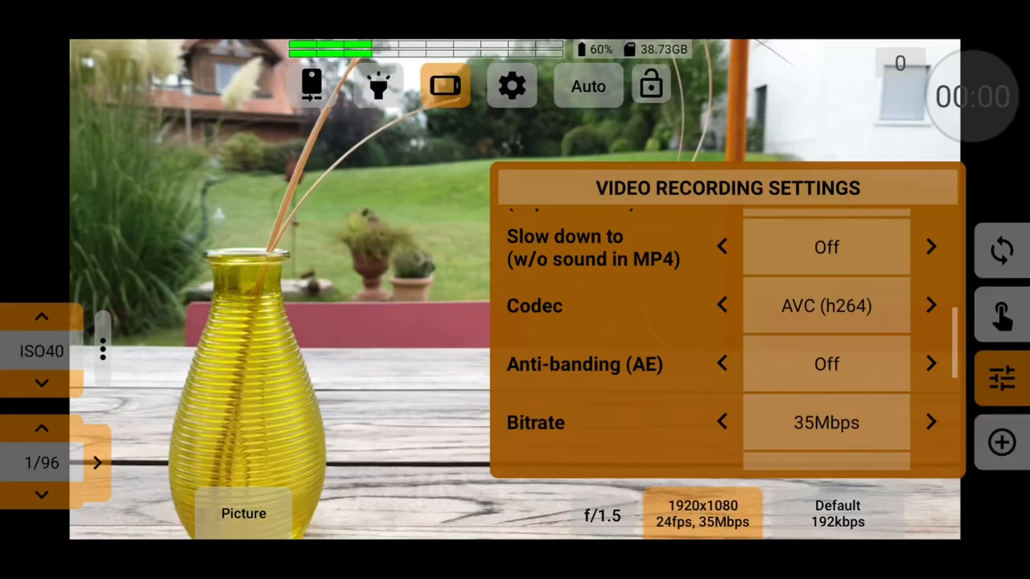
left_click(932, 306)
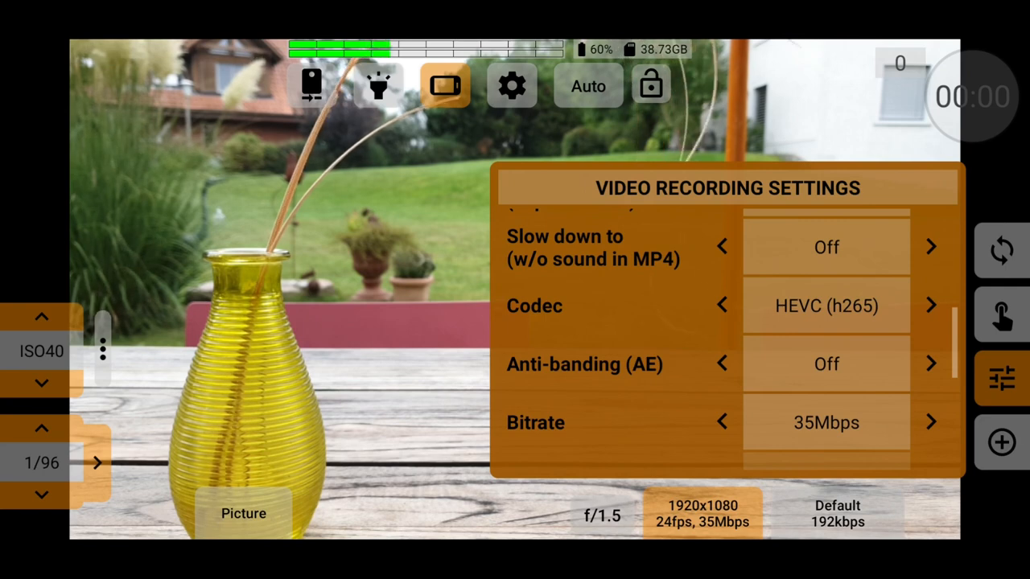
left_click(722, 306)
scroll(724, 362, "down", 3)
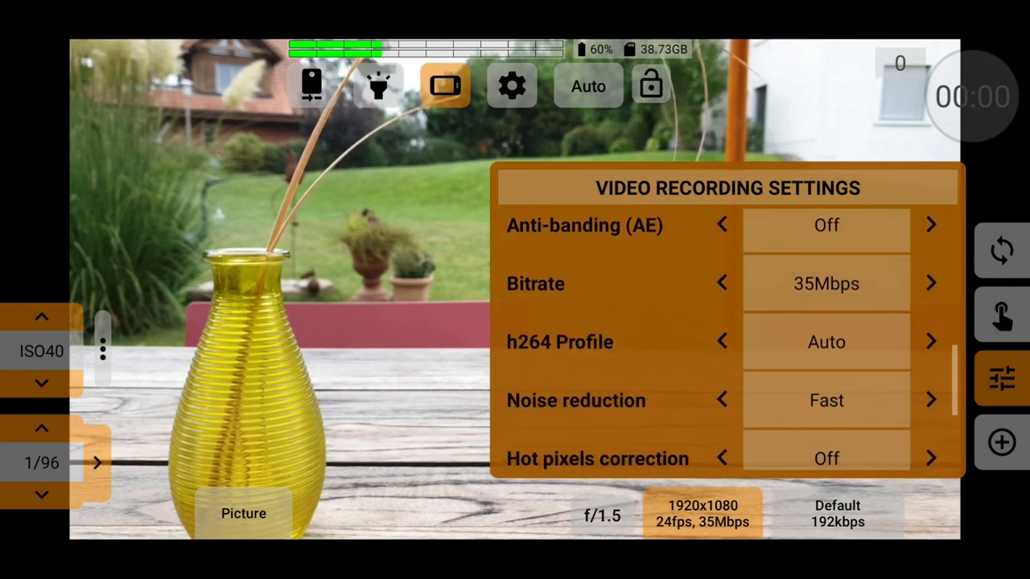
- Toggle the h264 Profile between Maximum and Auto, leaving Auto, and switch noise reduction off
left_click(931, 310)
left_click(722, 310)
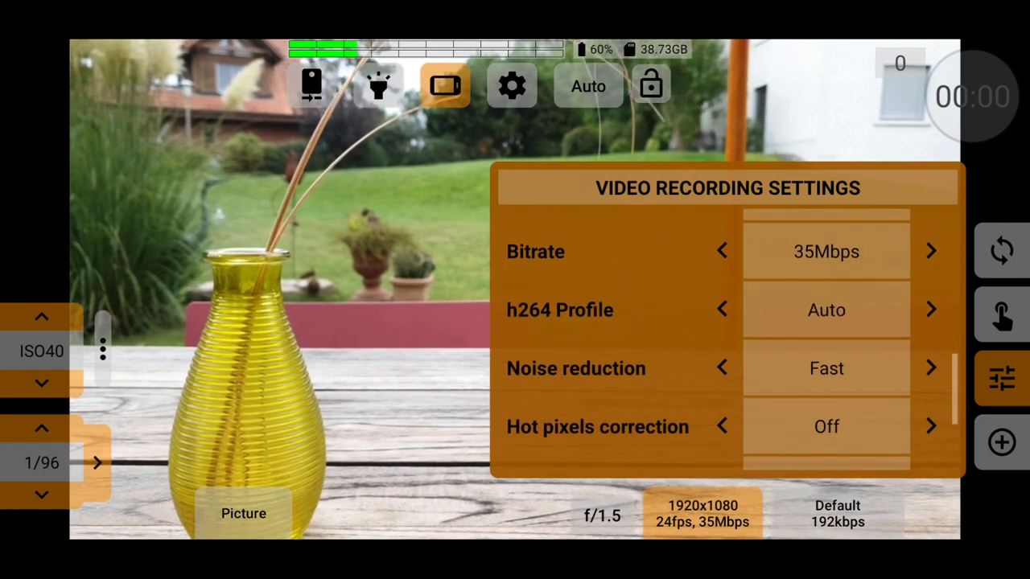
left_click(931, 310)
left_click(722, 310)
scroll(724, 362, "down", 3)
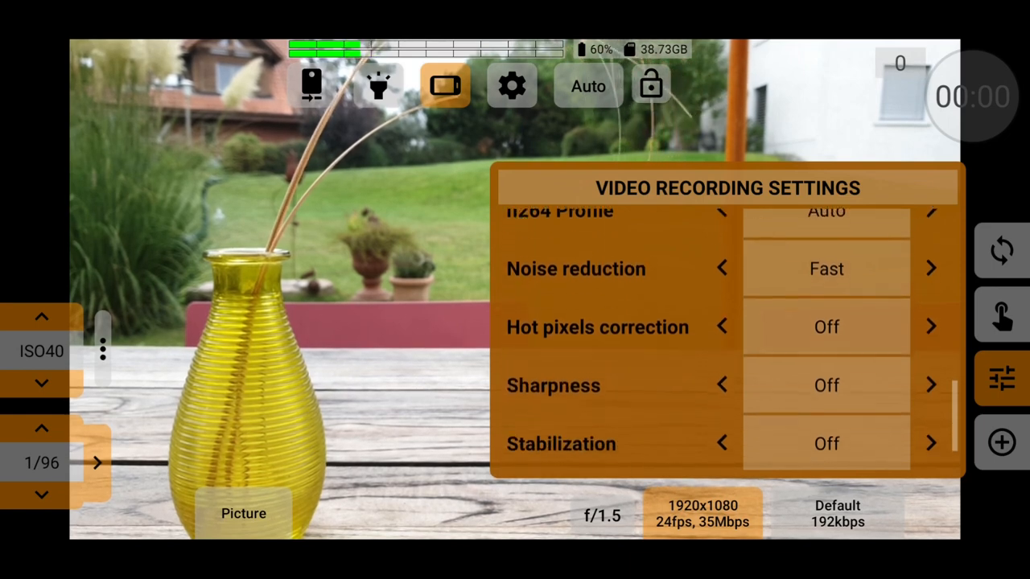
left_click(930, 259)
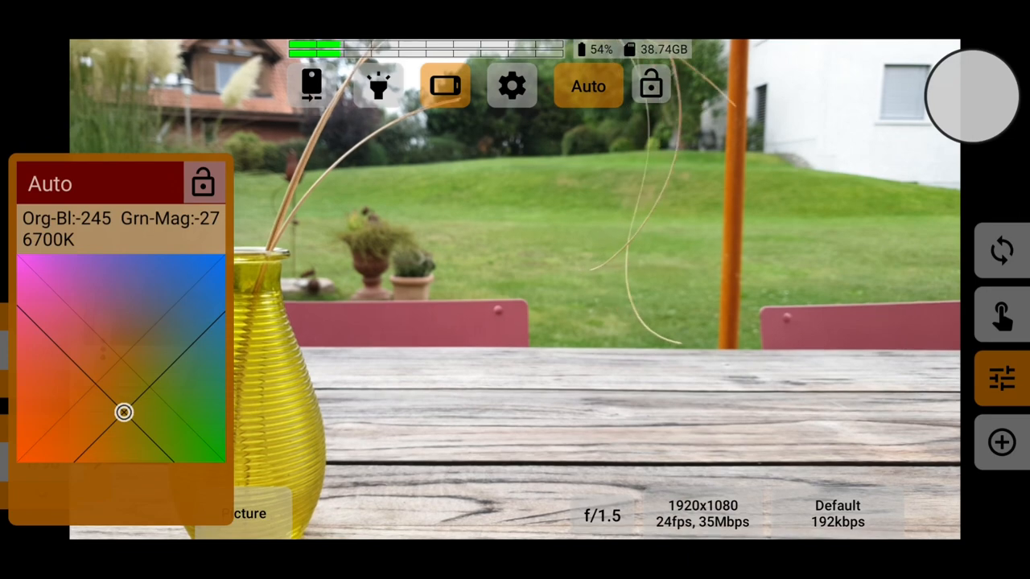
- Switch white balance to manual, adjust tint and the colour grid, and cancel saving a preset
left_click(63, 183)
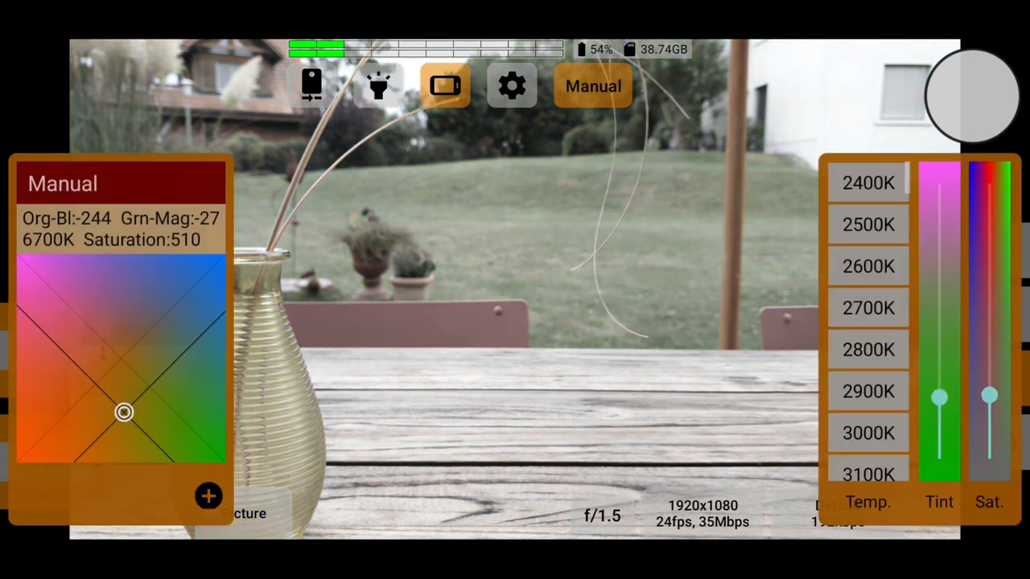
mouse_move(939, 395)
left_mouse_down()
mouse_move(939, 266)
mouse_move(939, 350)
left_mouse_up()
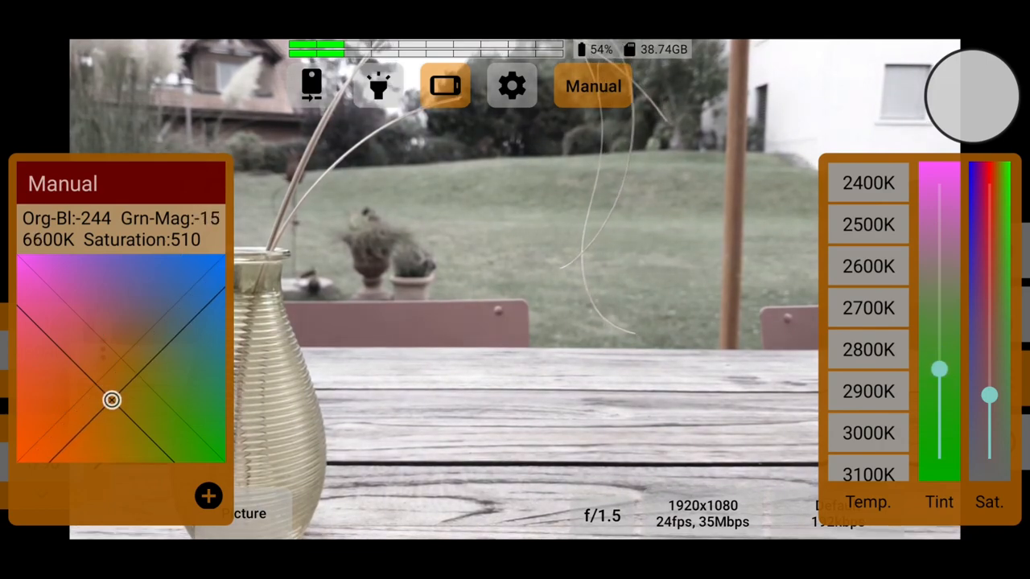
mouse_move(168, 329)
left_mouse_down()
mouse_move(133, 408)
mouse_move(178, 368)
left_mouse_up()
left_click(208, 495)
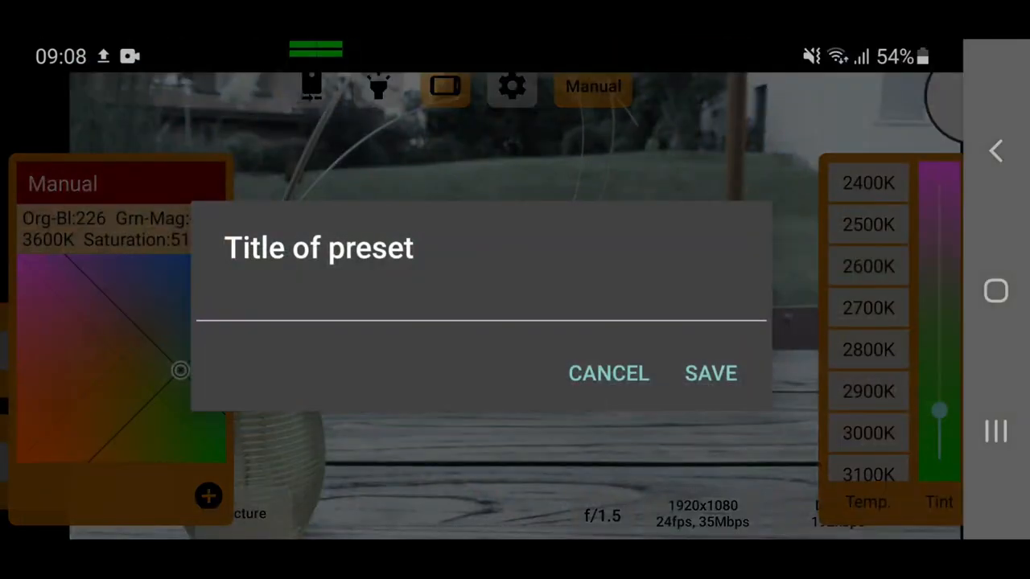
left_click(608, 373)
- Move the colour balance to 4800K and push the tint strongly toward green
left_click_drag(179, 368, 55, 298)
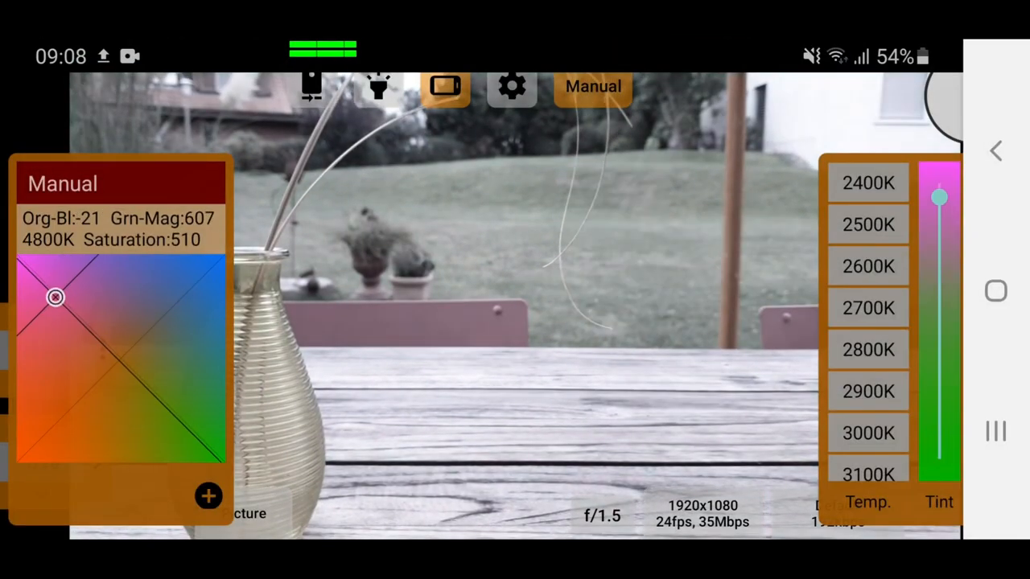
left_click_drag(938, 196, 939, 437)
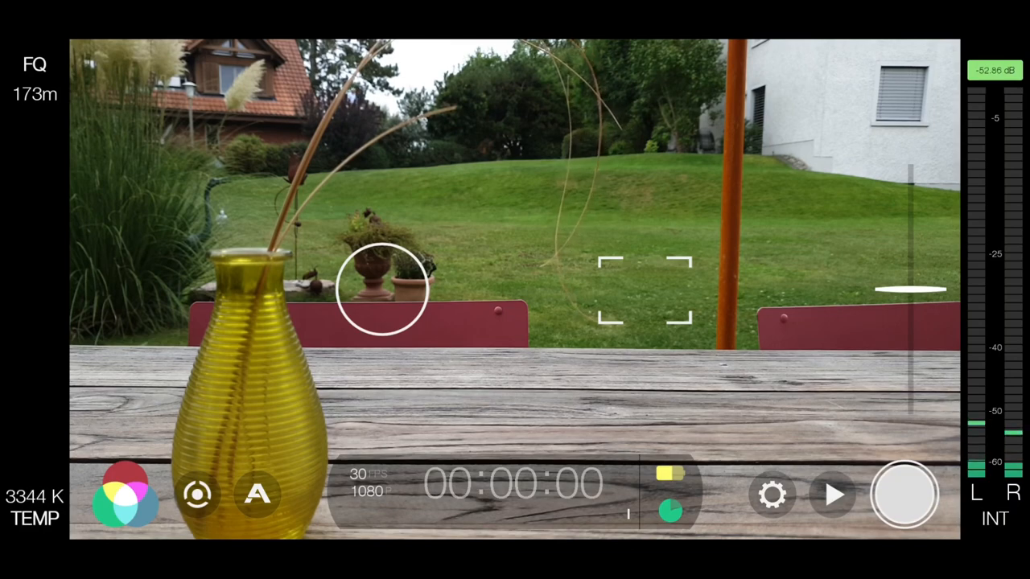
- Bring up the manual exposure and focus/zoom arcs
left_click(198, 494)
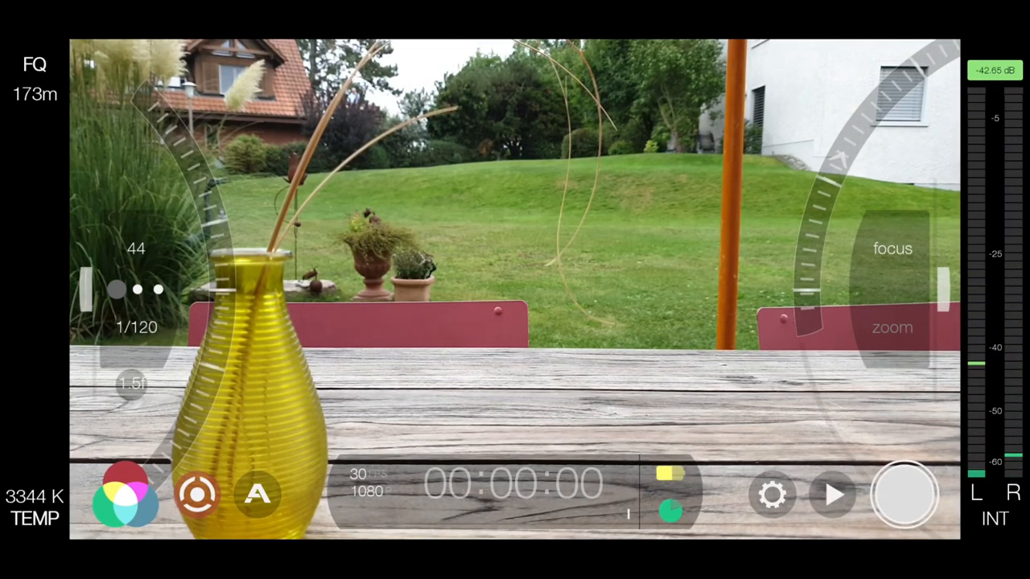
- Step the resolution up to 3K 1836p and enable the exposure zebra overlay in the analysis tools
left_click(771, 494)
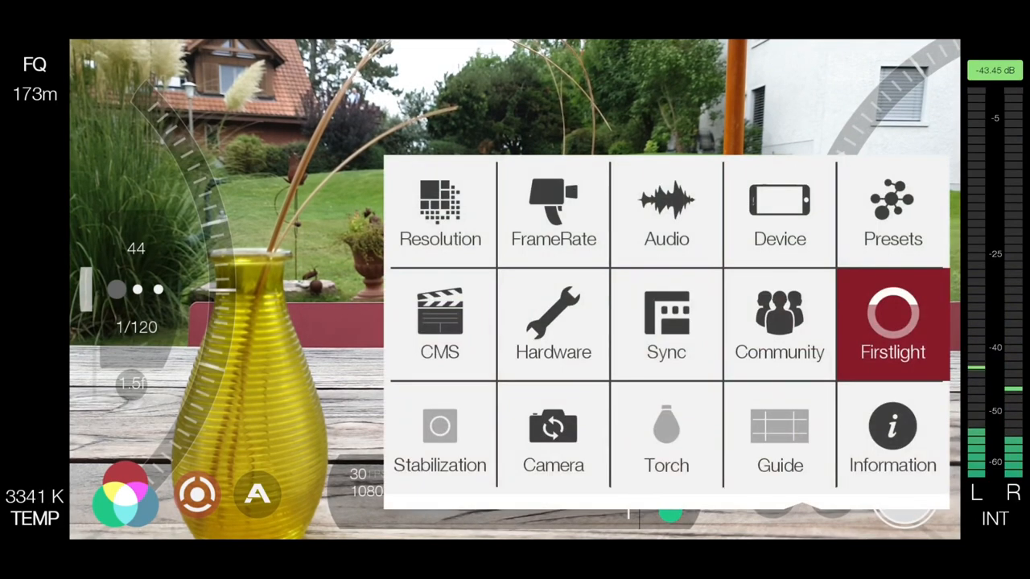
left_click(440, 213)
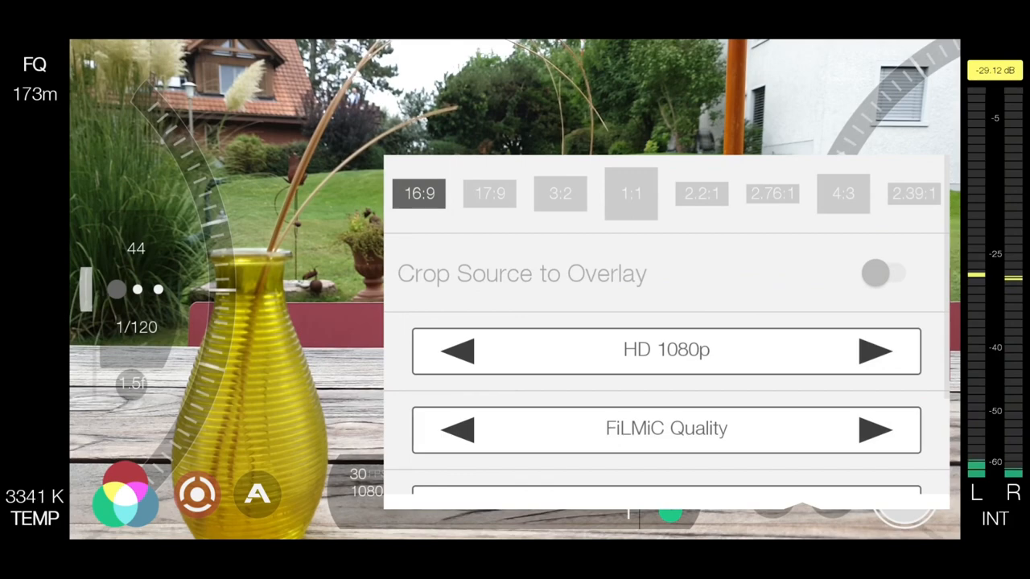
left_click(877, 350)
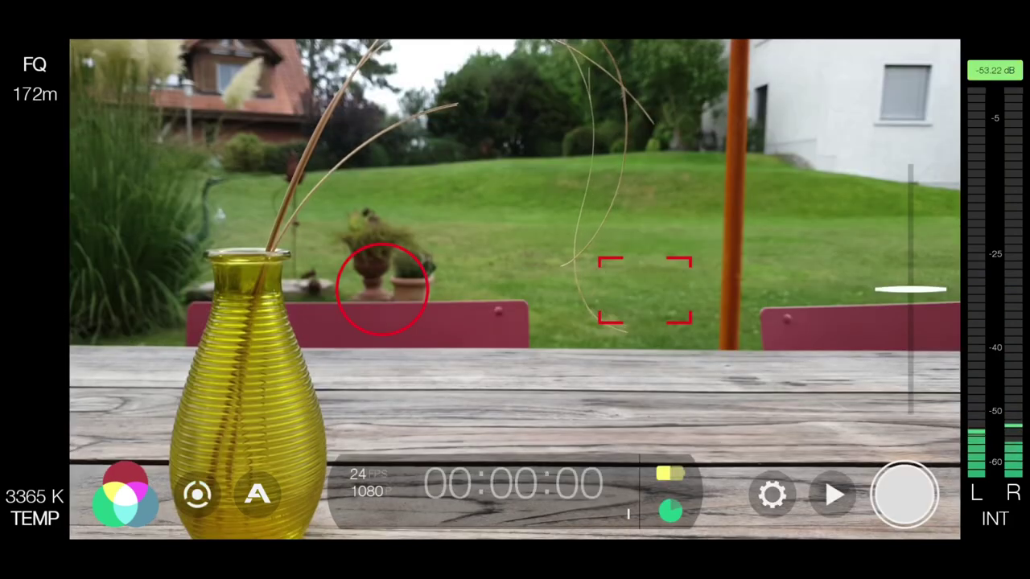
left_click(257, 494)
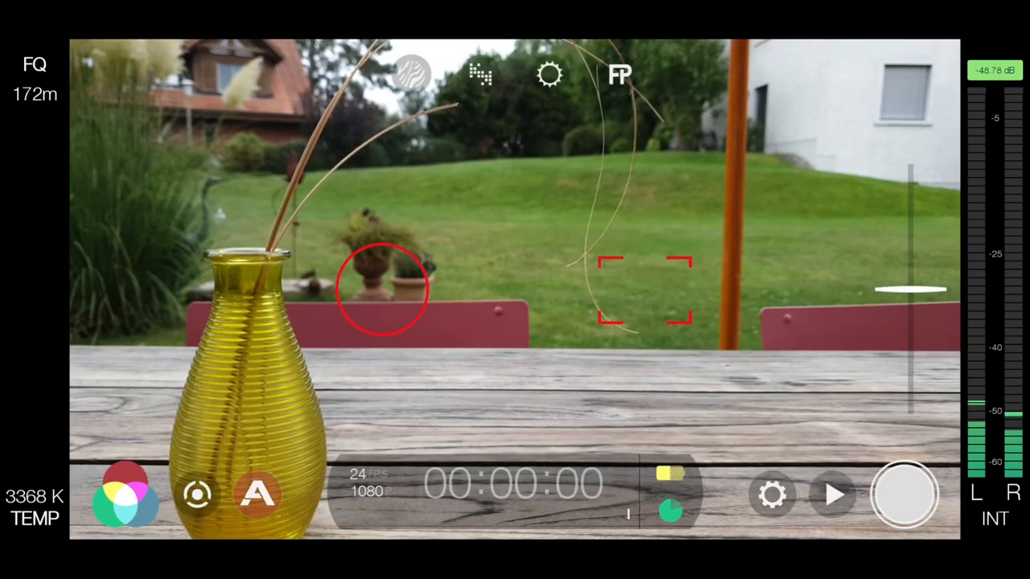
left_click(412, 74)
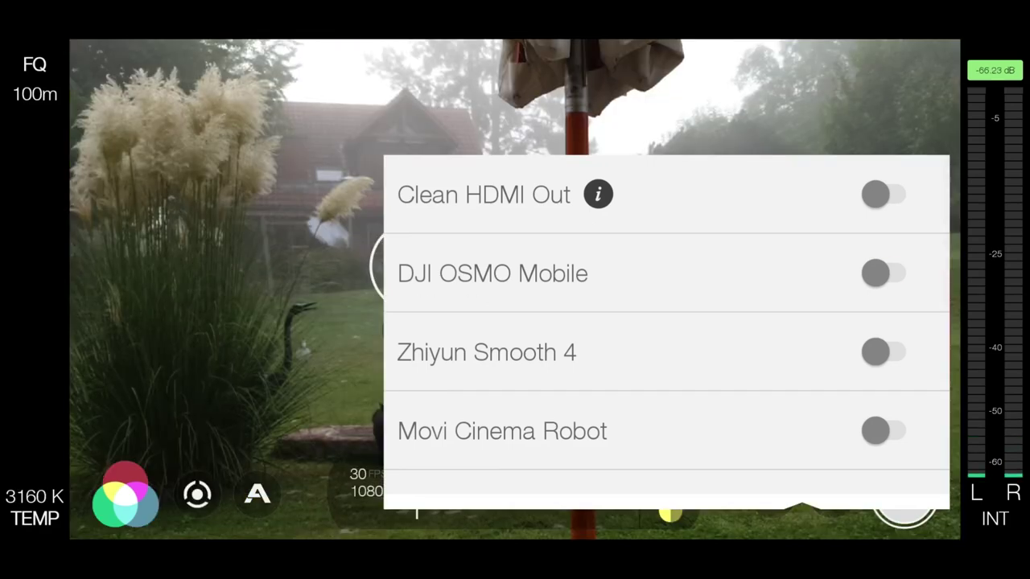
- Toggle DJI OSMO Mobile gimbal support in the Hardware accessory list
left_click(883, 274)
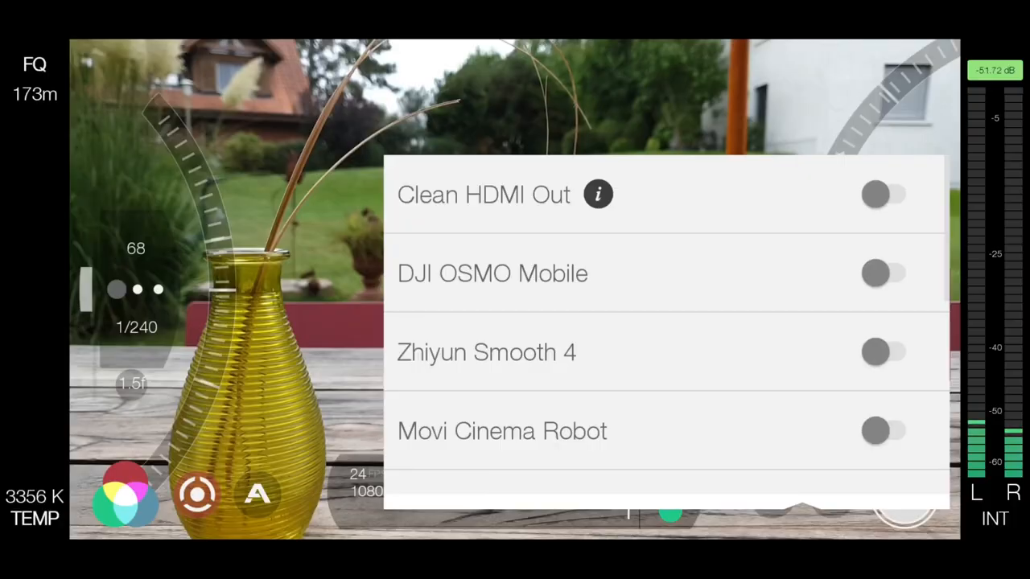
scroll(667, 322, "down", 5)
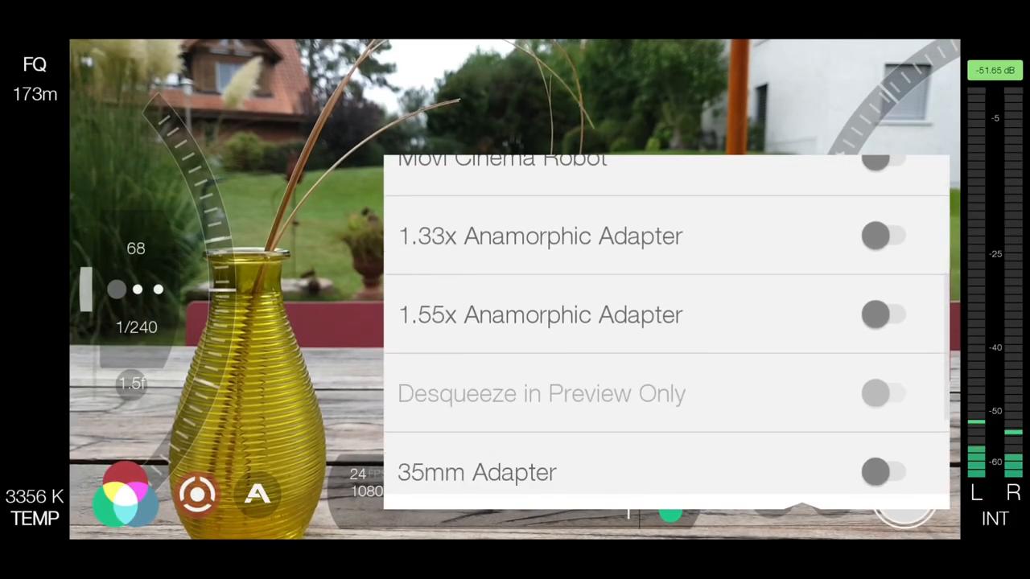
scroll(667, 322, "down", 1)
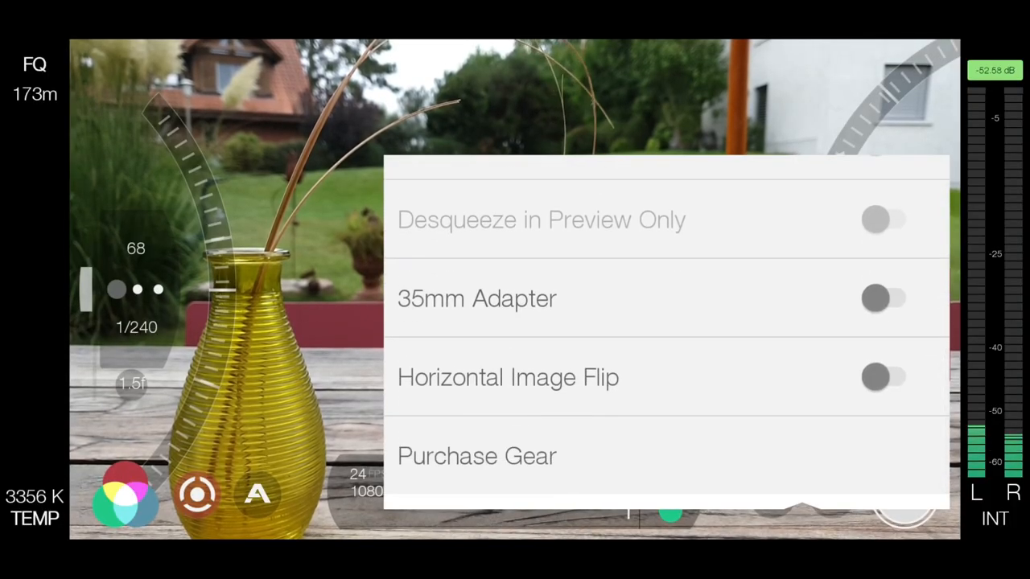
scroll(666, 321, "up", 2)
scroll(666, 321, "up", 4)
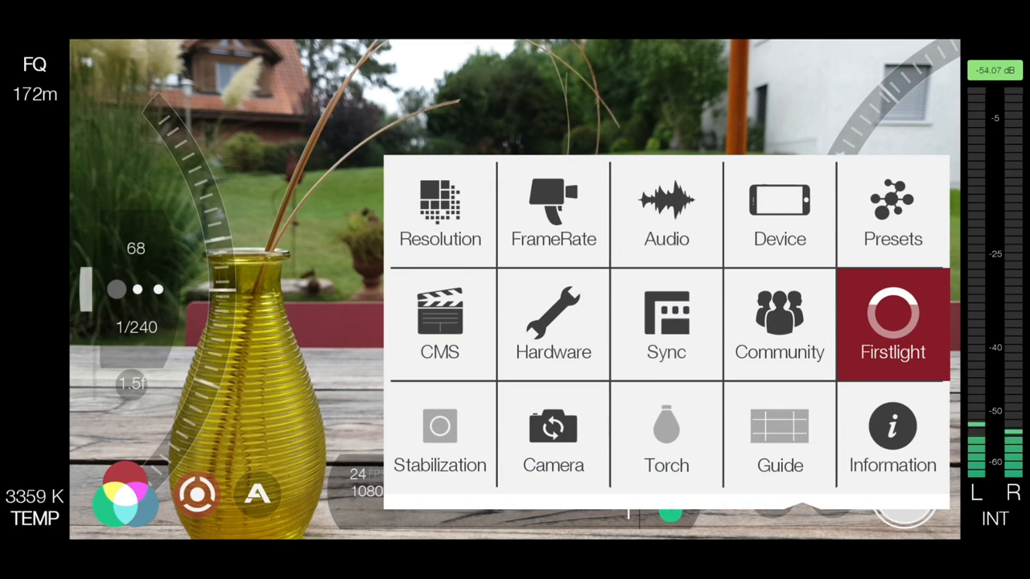
- Check Audio, then set the profile to Log V2 with highlights at -19.8 and raised midtones
left_click(666, 213)
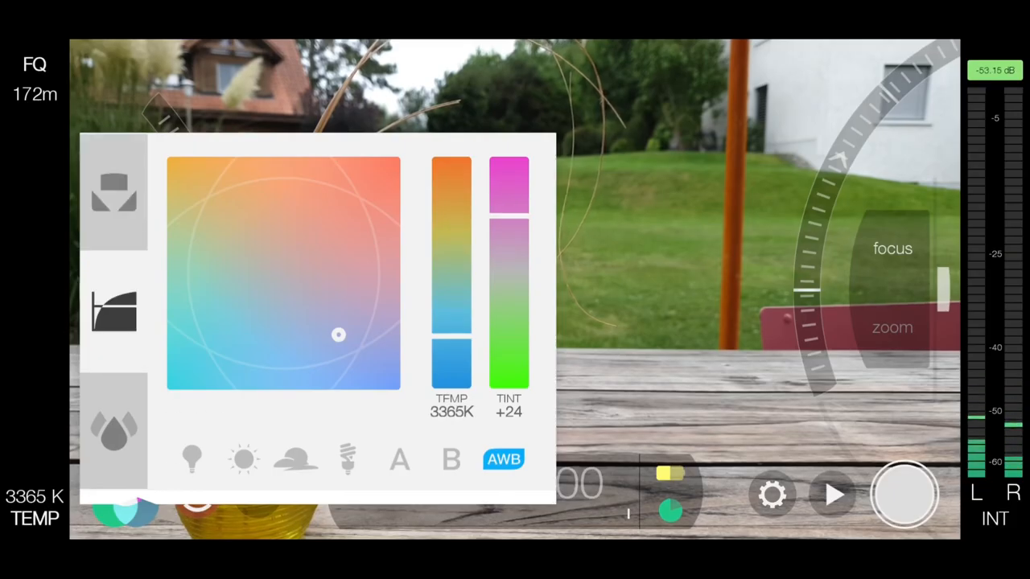
left_click(487, 207)
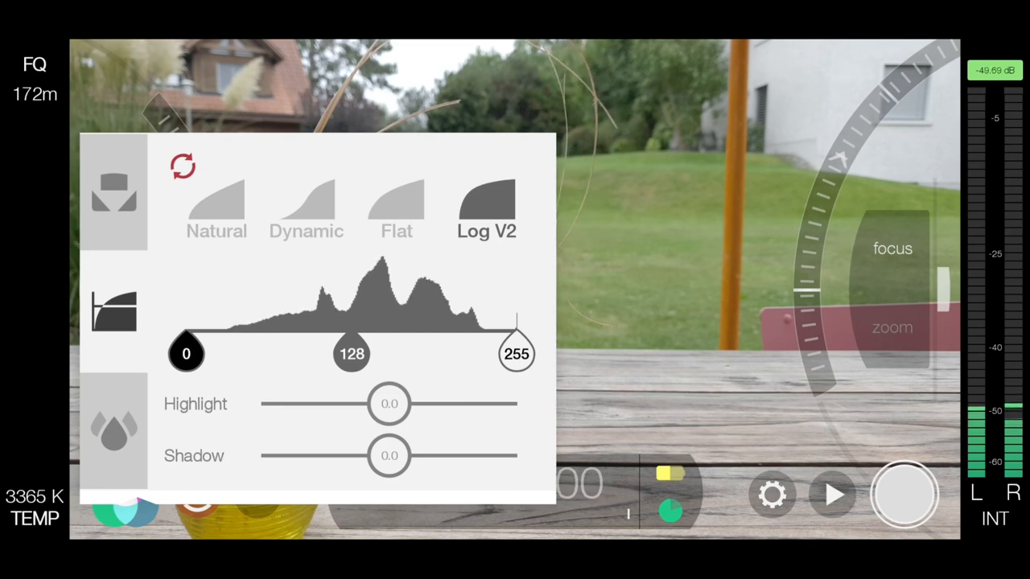
left_click_drag(389, 404, 364, 404)
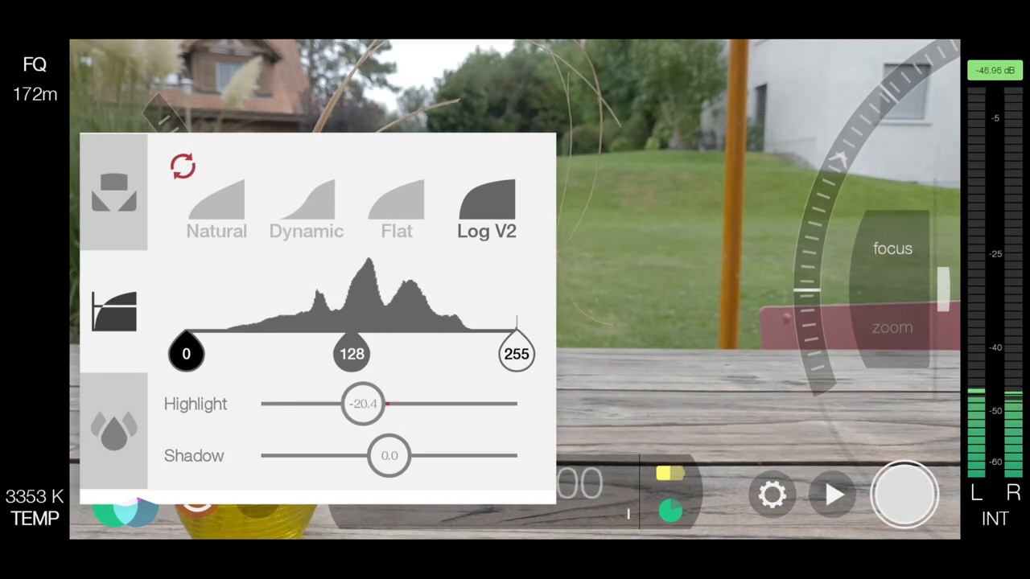
mouse_move(309, 354)
left_mouse_down()
mouse_move(454, 354)
mouse_move(333, 354)
left_mouse_up()
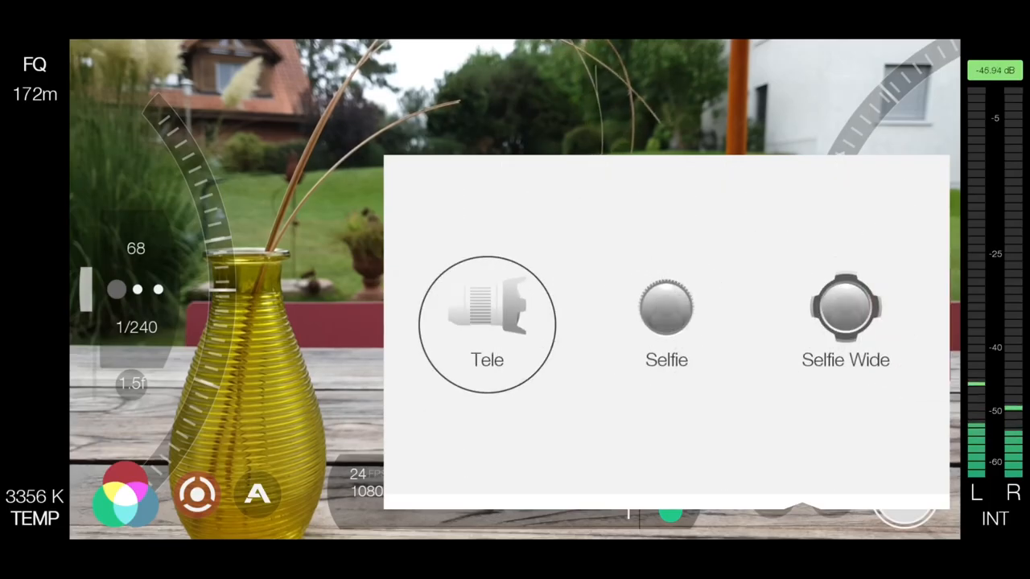
- Switch the camera to the front Selfie Wide lens
left_click(845, 322)
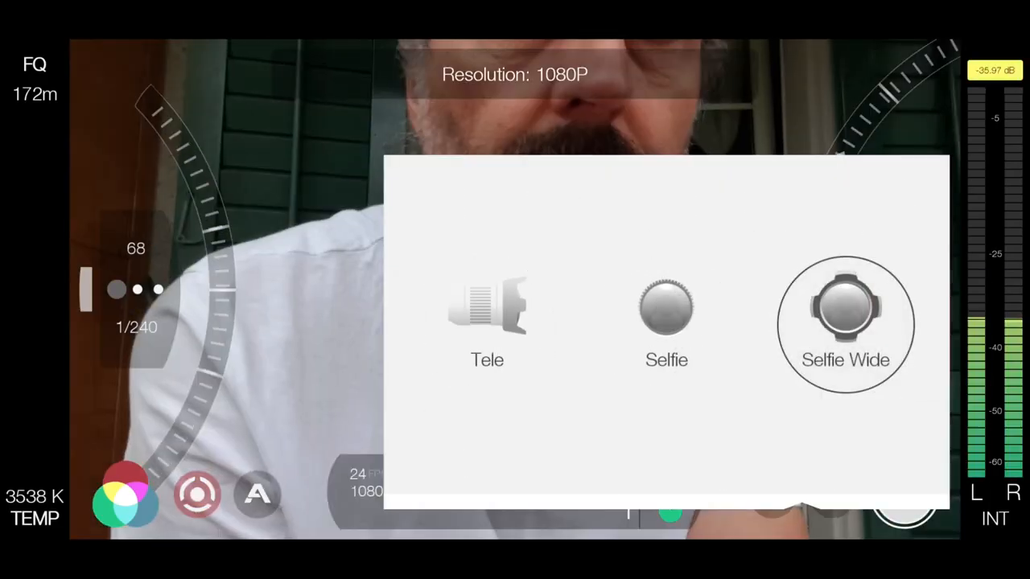
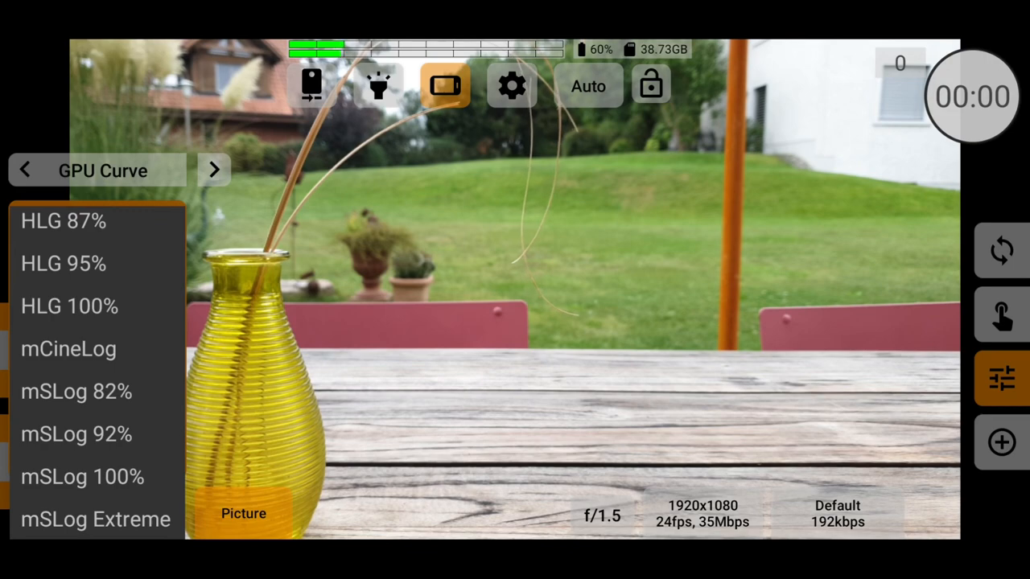
- Try mSLog Extreme and mSLog 100% GPU curves, then settle on mSLog 92%
left_click(95, 519)
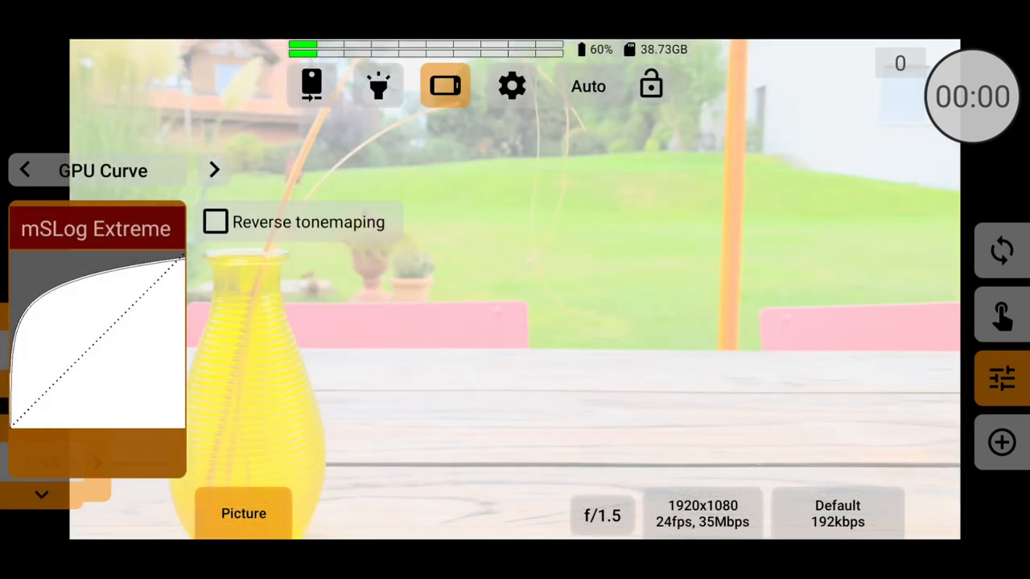
left_click(96, 229)
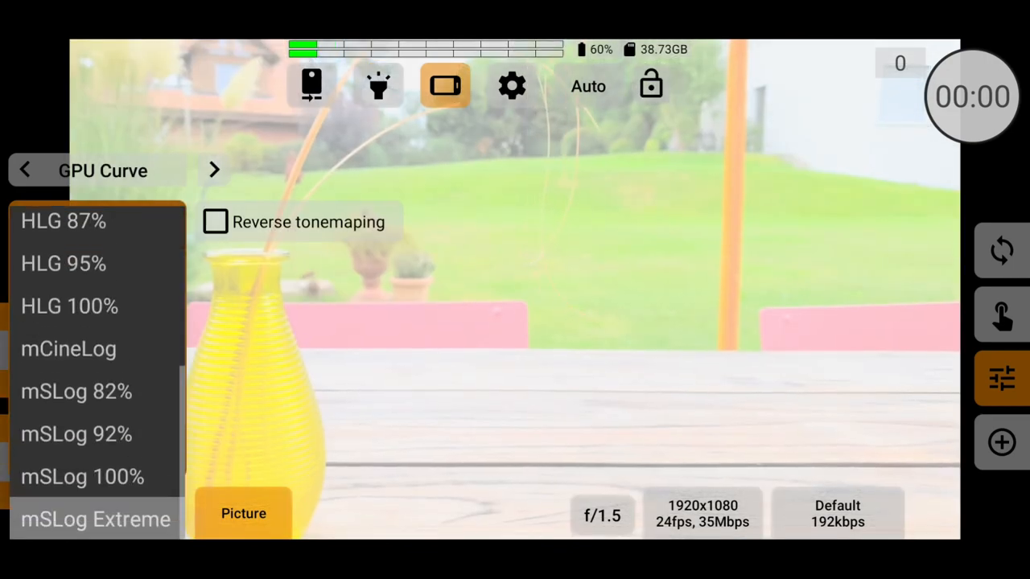
left_click(82, 476)
left_click(96, 229)
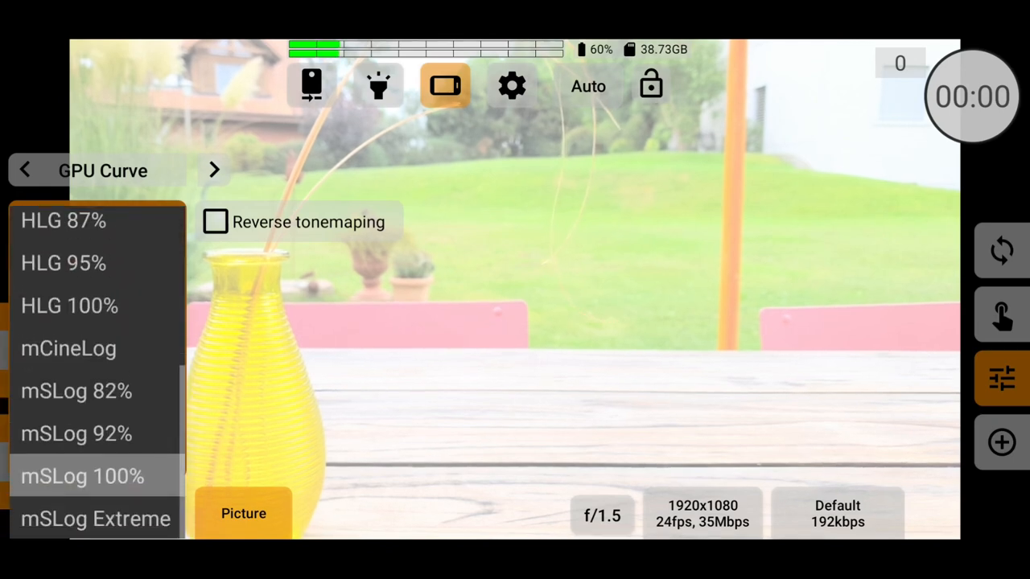
left_click(77, 434)
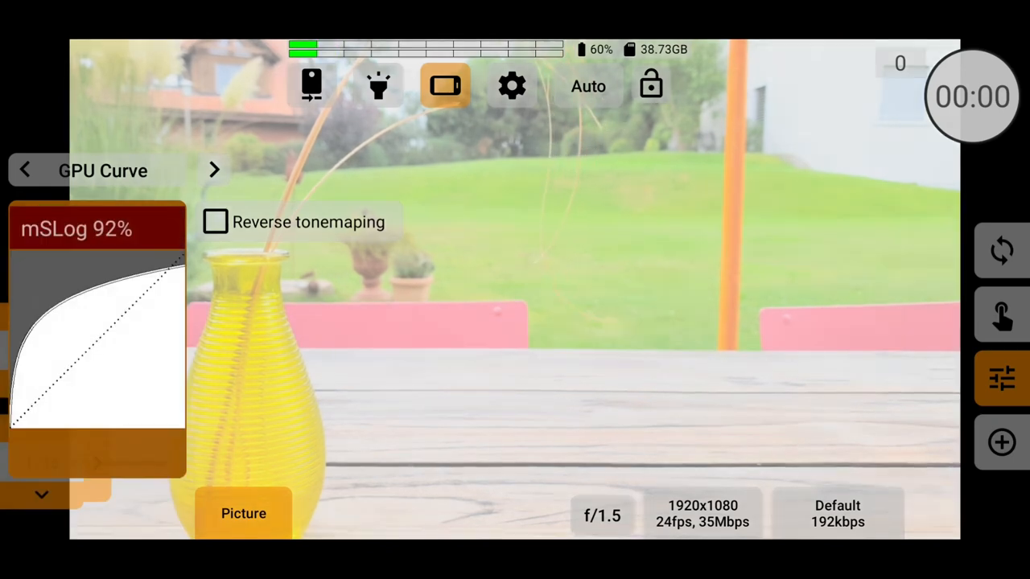
left_click(214, 170)
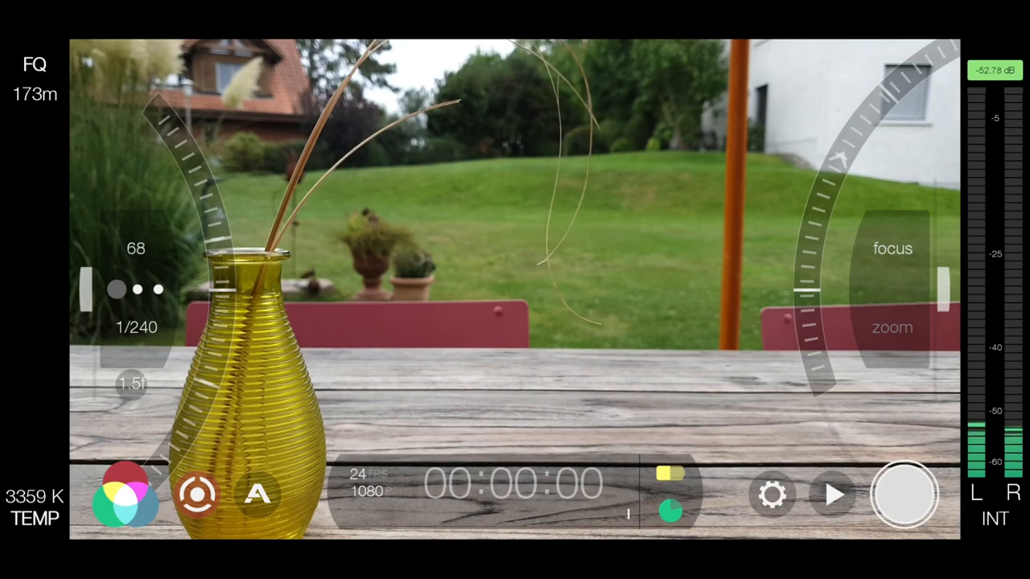
- Browse the recorded clip library briefly, then bring up the settings grid
left_click(835, 495)
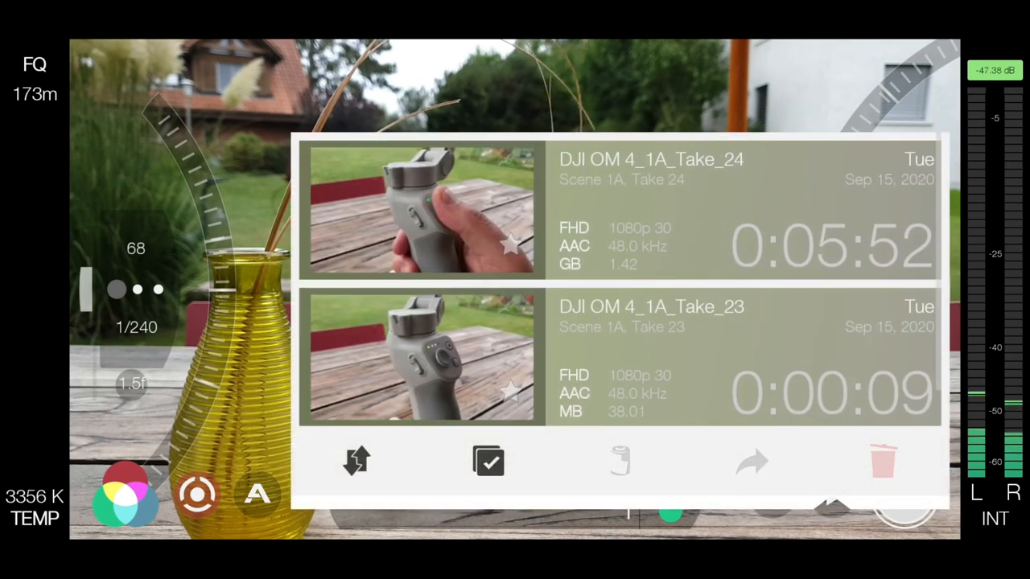
scroll(620, 281, "up", 1)
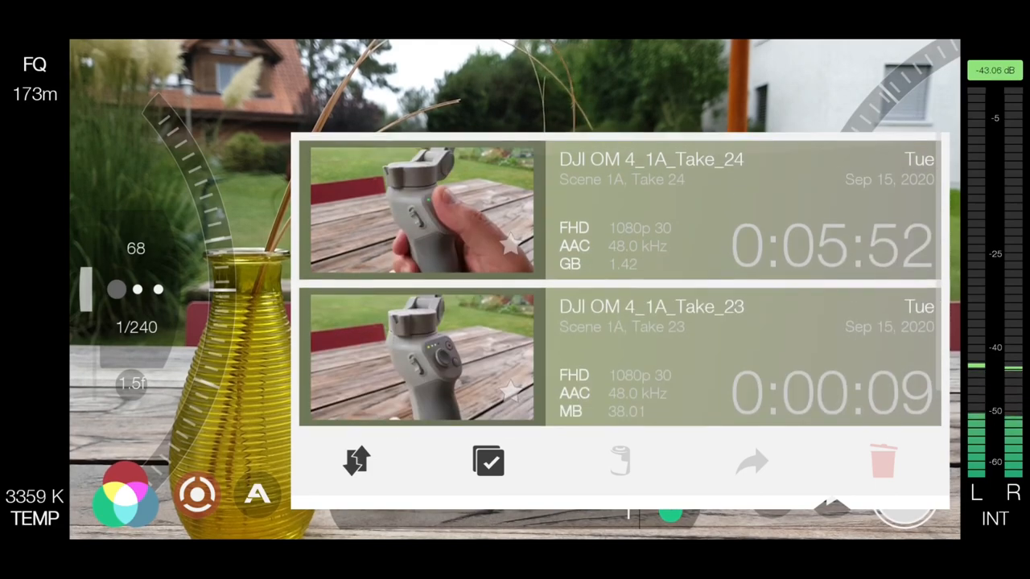
key("Escape")
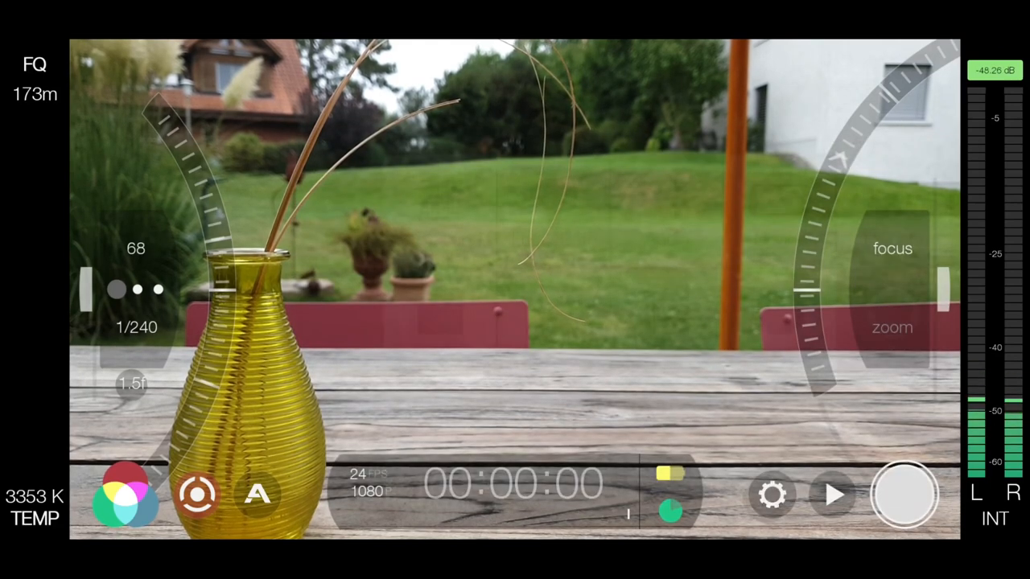
left_click(773, 495)
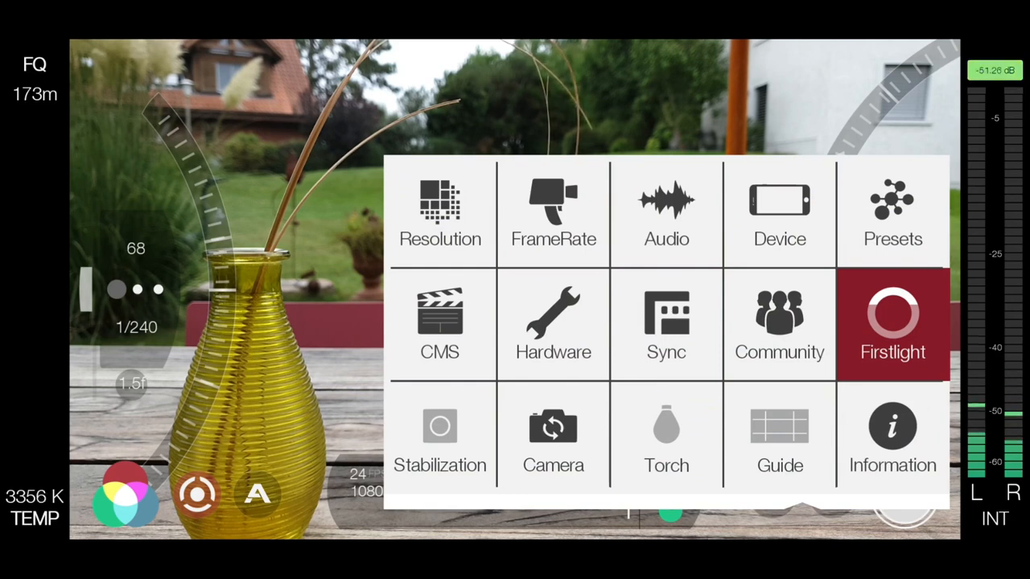
- Review Hardware and Device settings, then raise the shutter speed to darken the preview
left_click(553, 325)
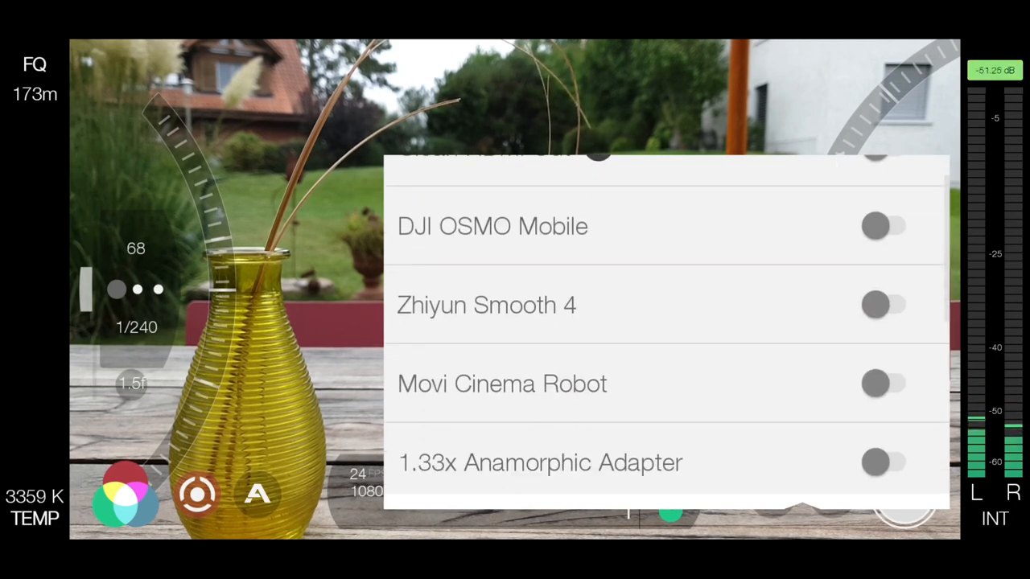
scroll(667, 338, "down", 6)
scroll(667, 338, "down", 2)
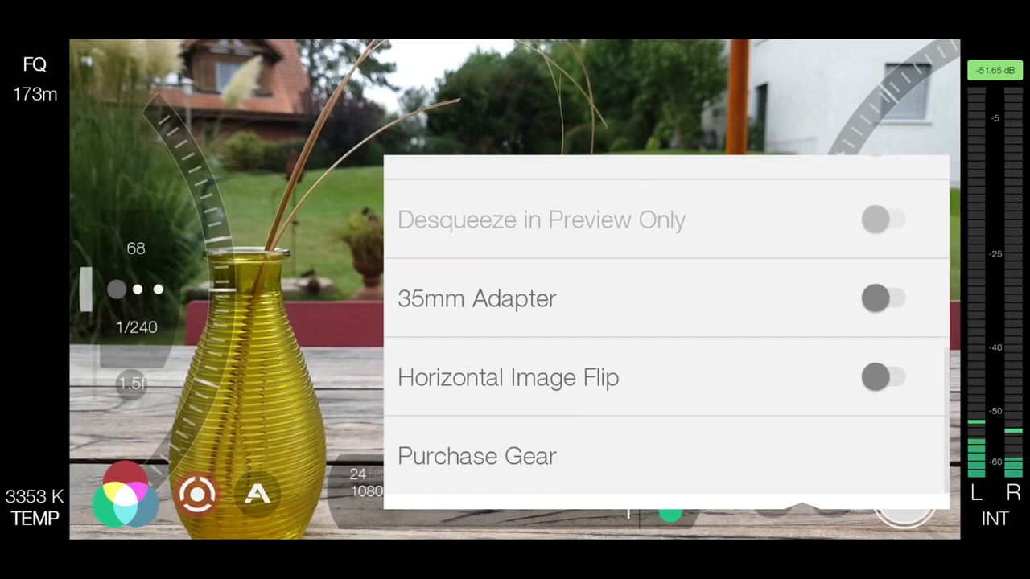
scroll(666, 338, "up", 6)
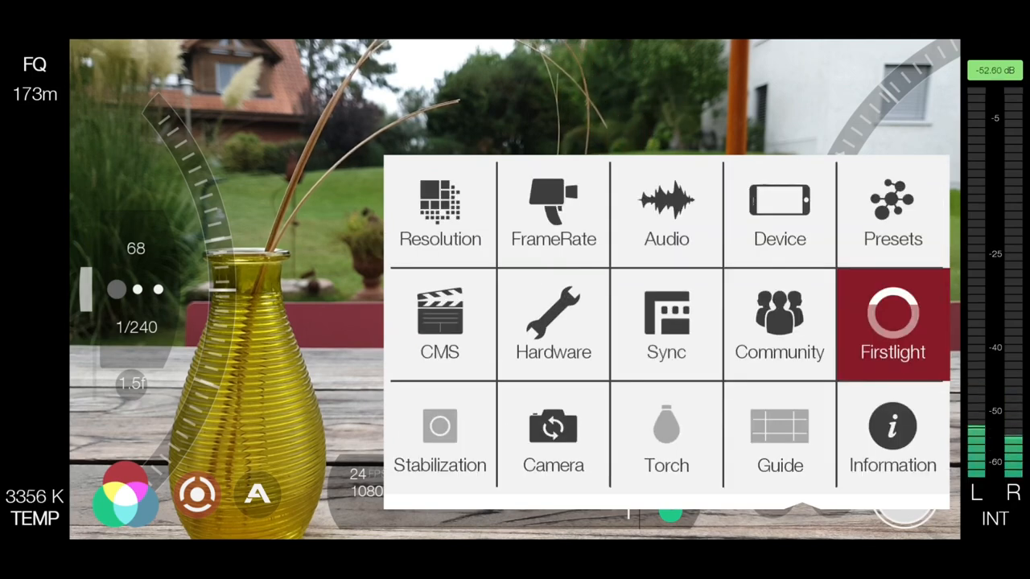
left_click(779, 214)
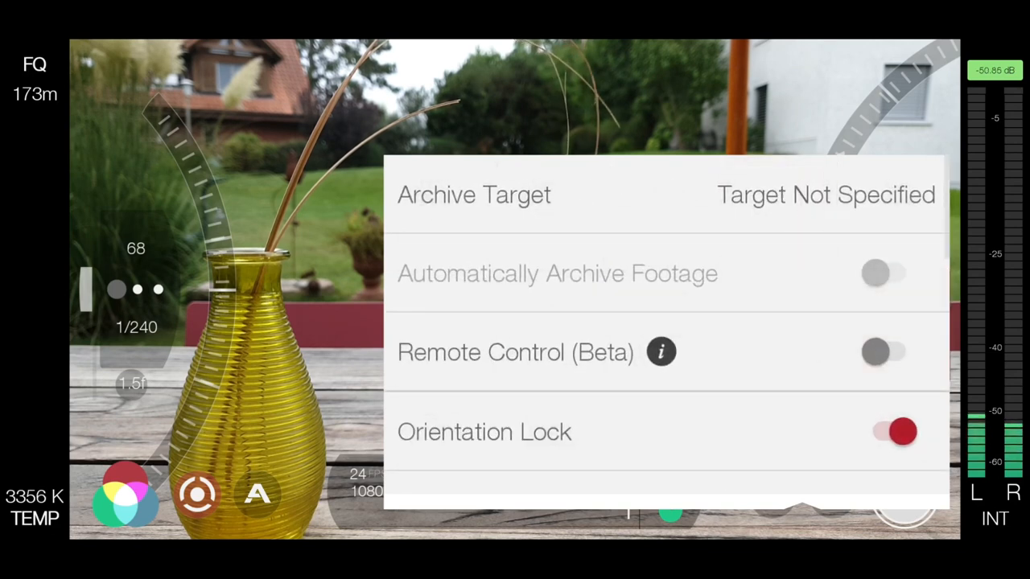
scroll(668, 338, "down", 4)
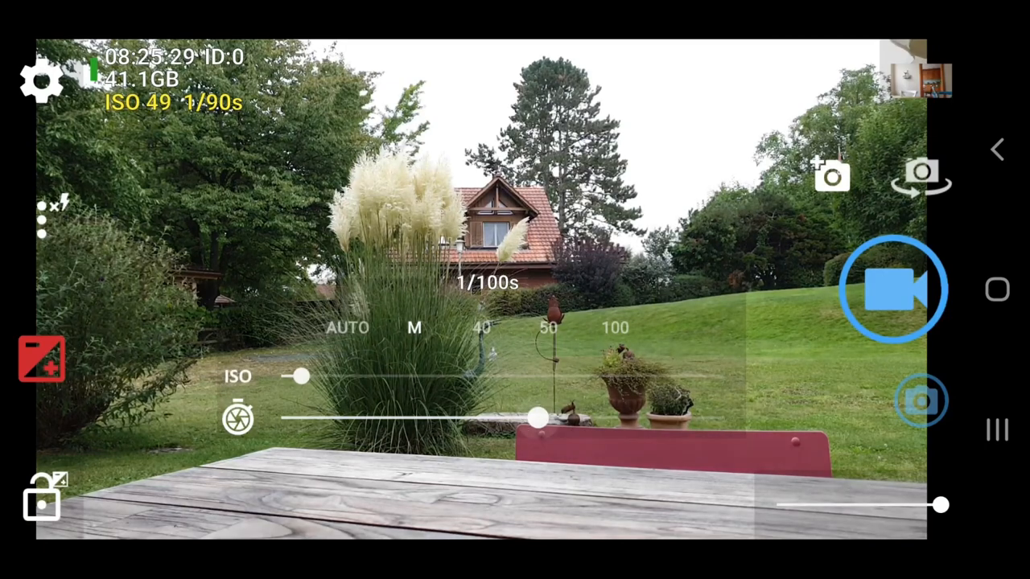
mouse_move(566, 418)
left_mouse_down()
mouse_move(424, 417)
mouse_move(551, 418)
left_mouse_up()
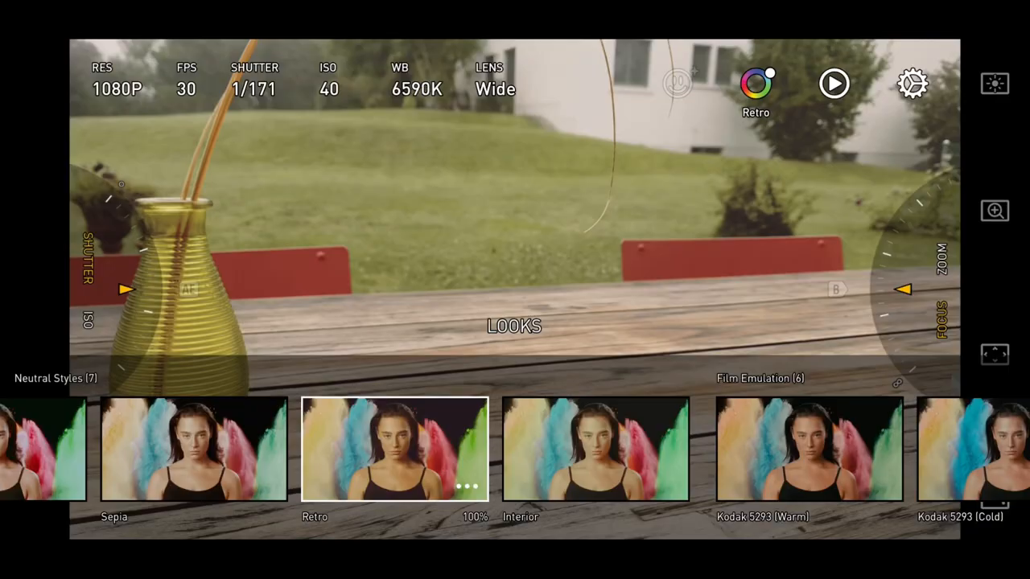
- Try the Kodak 5293 (Warm) look, then apply Kodak 5293 (Cold)
left_click(809, 449)
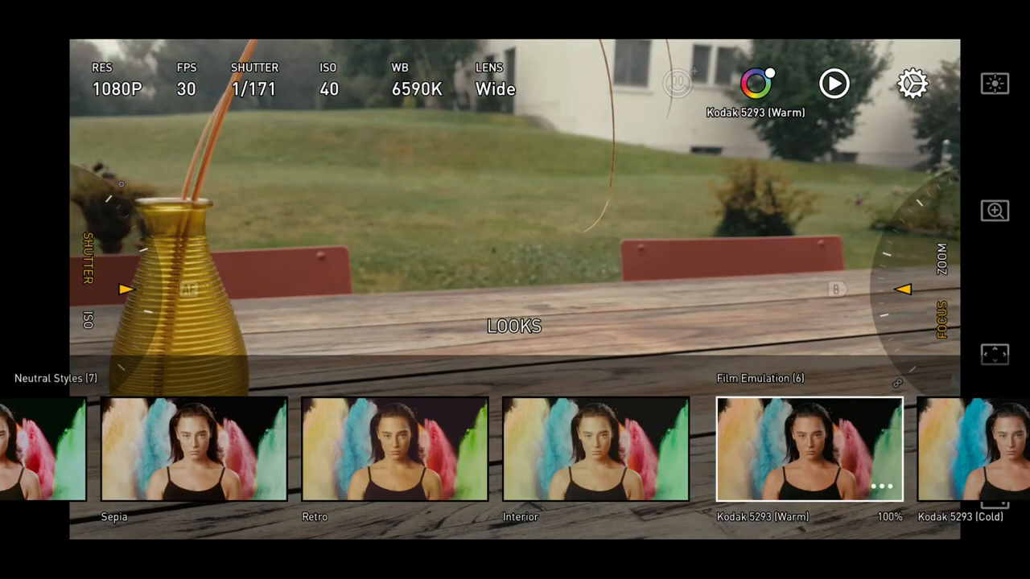
scroll(515, 449, "right", 5)
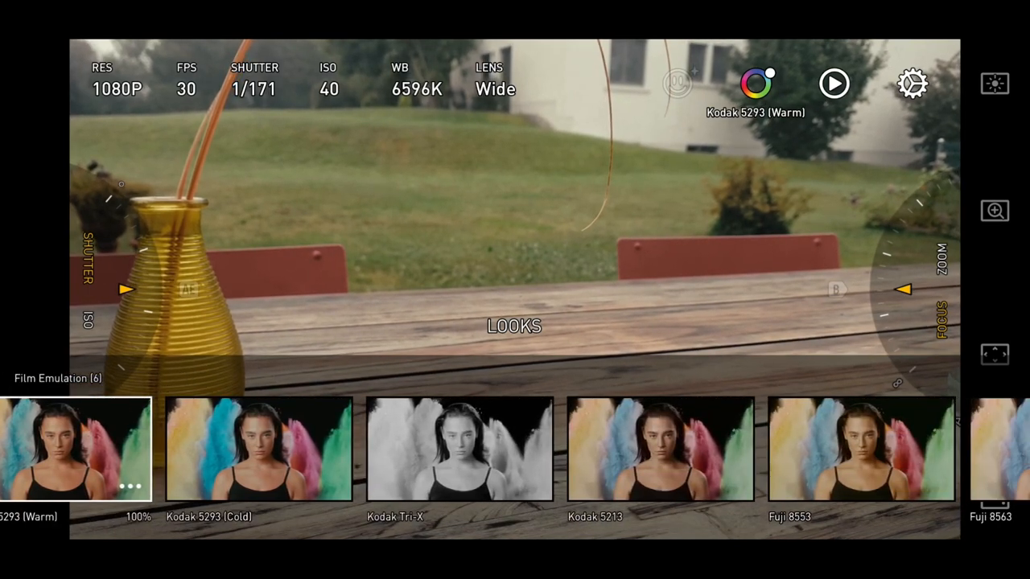
left_click(258, 449)
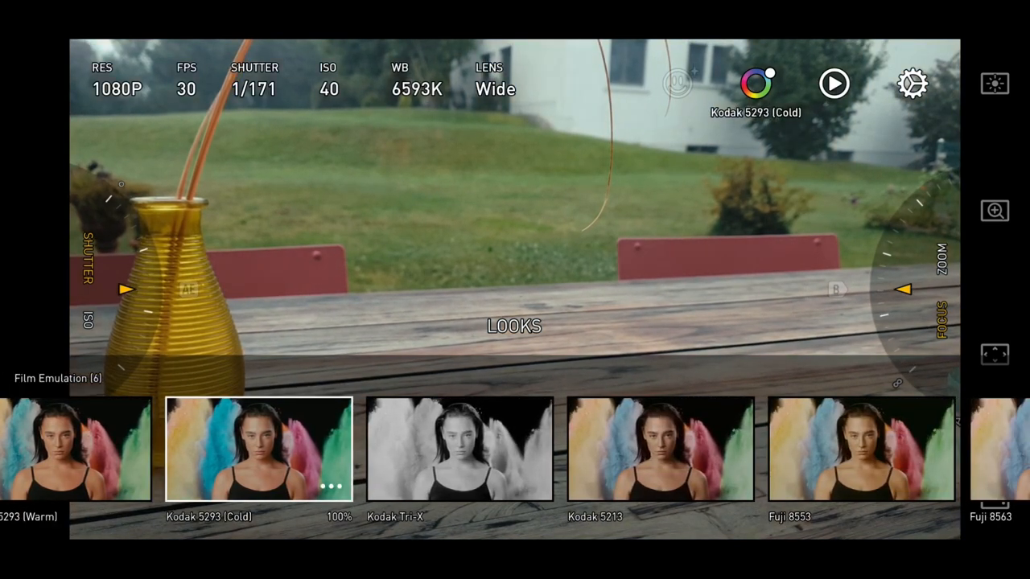